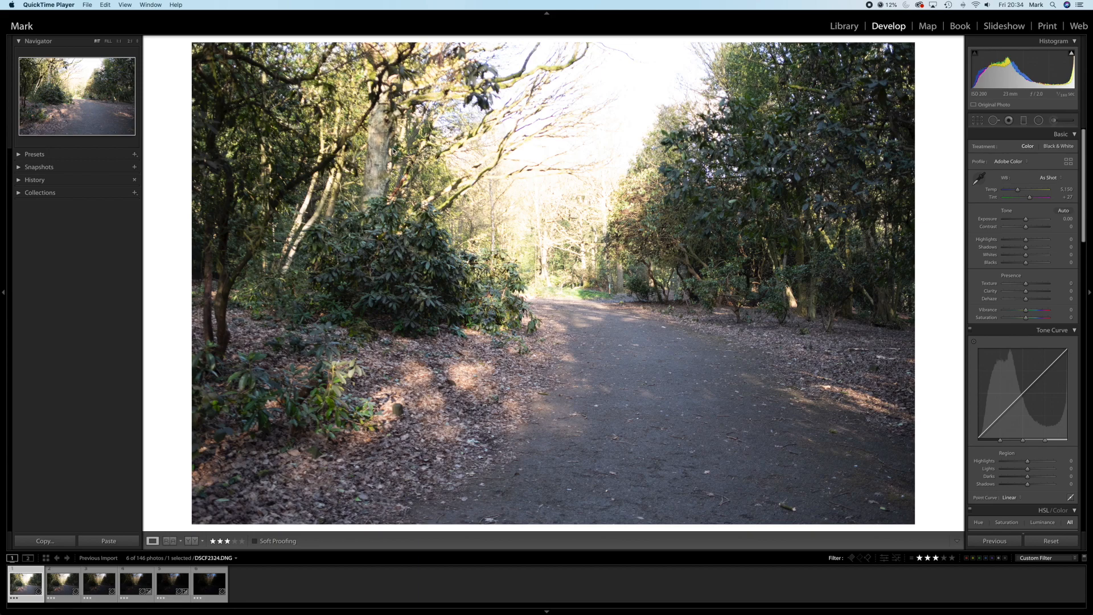
- Switch to Lightroom Classic and compare the six bracketed woodland path exposures, from DSCF2324 through DSCF2329
{"action": "left_click", "coordinate": [273, 86]}
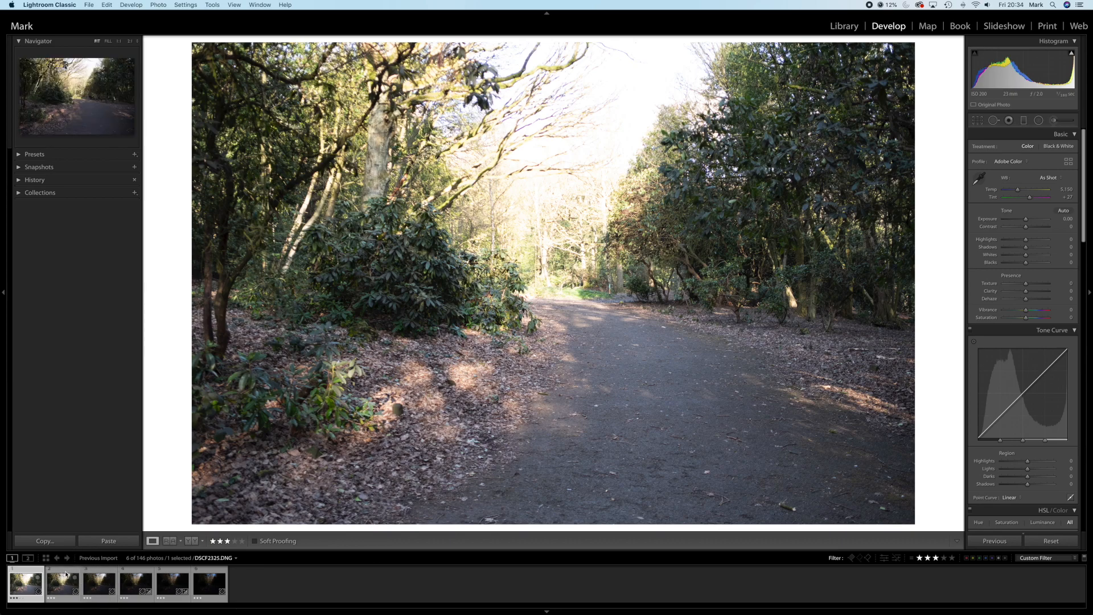
{"action": "left_click", "coordinate": [67, 576]}
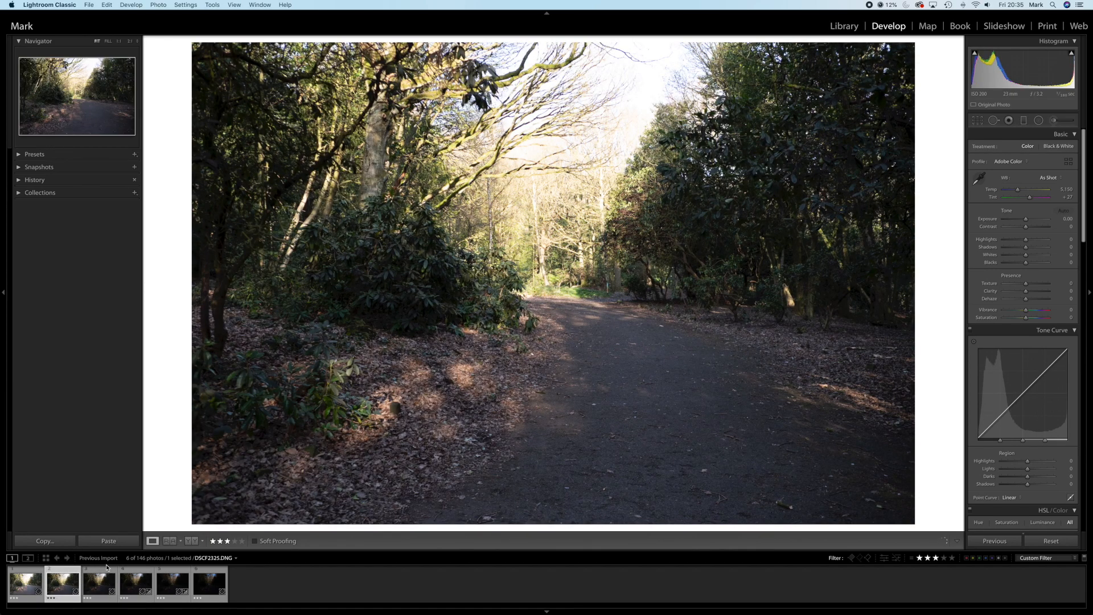
{"action": "left_click", "coordinate": [98, 588]}
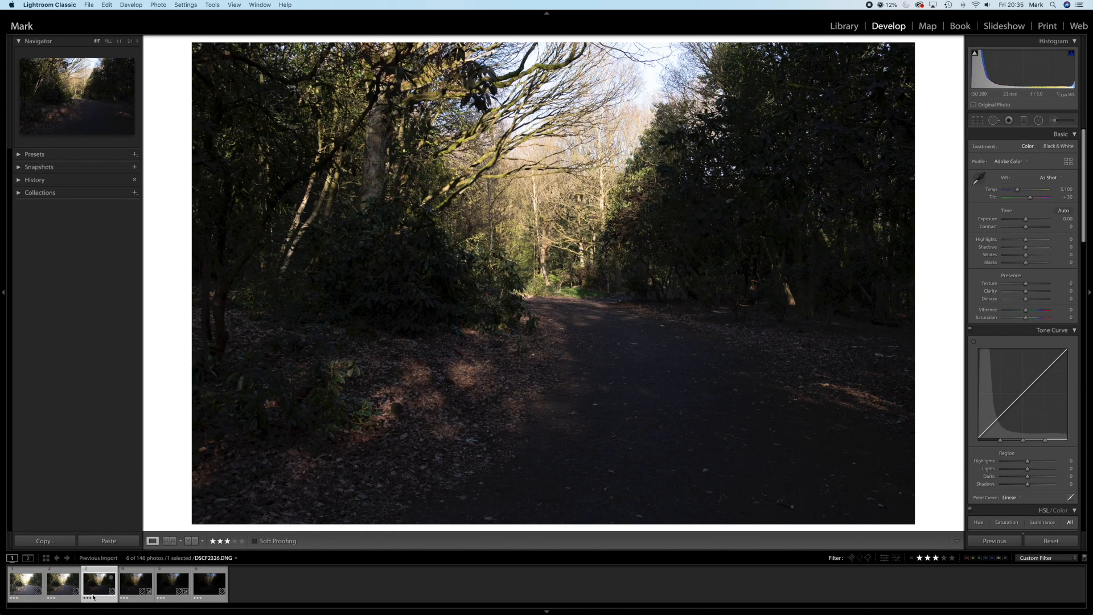
{"action": "left_click", "coordinate": [30, 573]}
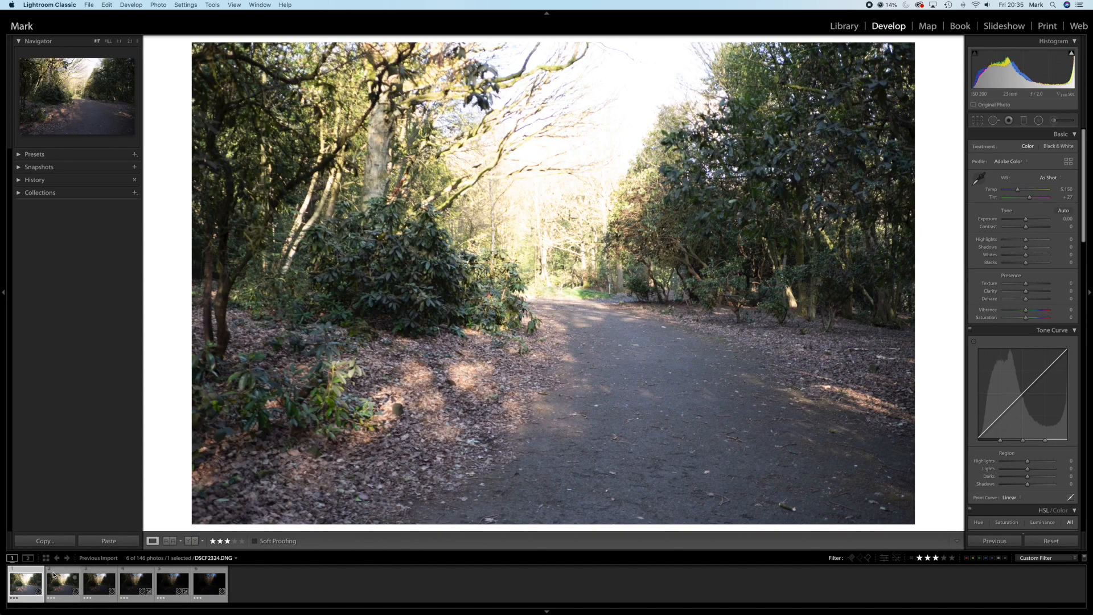
{"action": "left_click", "coordinate": [69, 580]}
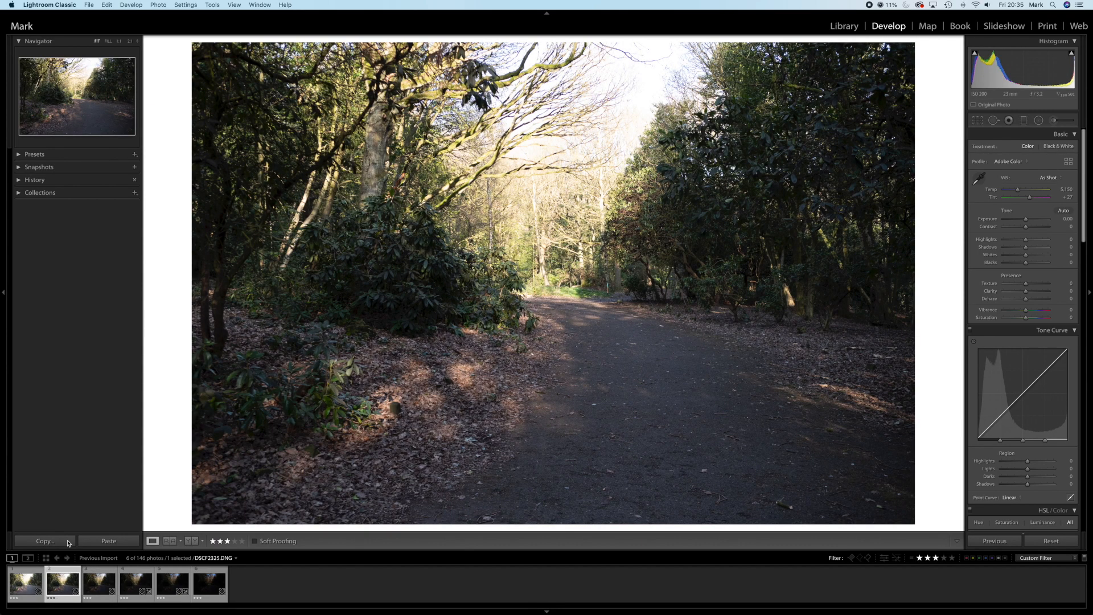
{"action": "left_click", "coordinate": [108, 573]}
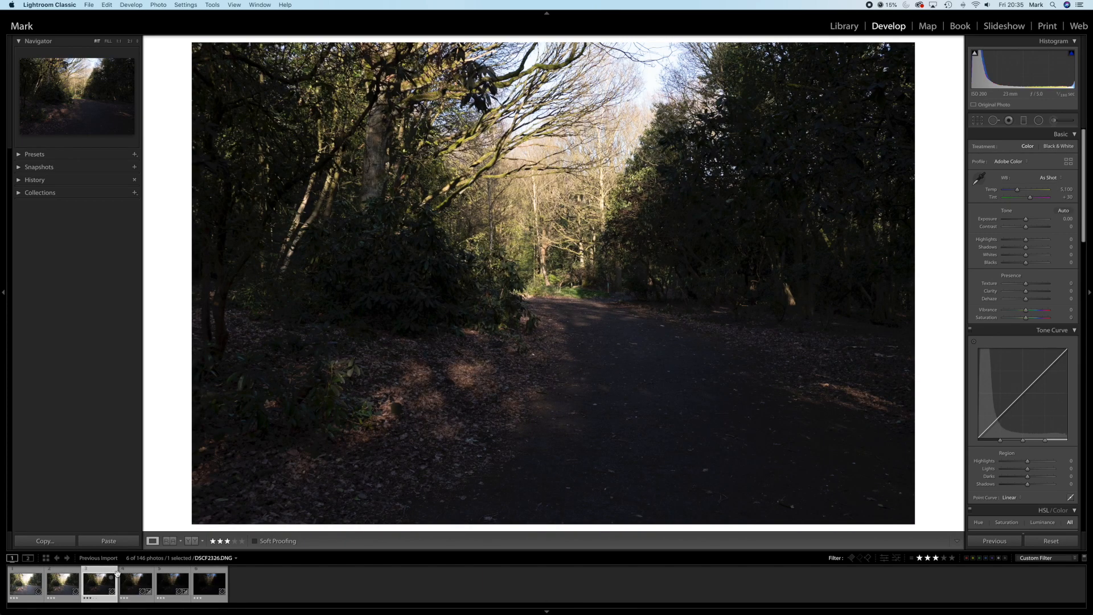
{"action": "left_click", "coordinate": [126, 574]}
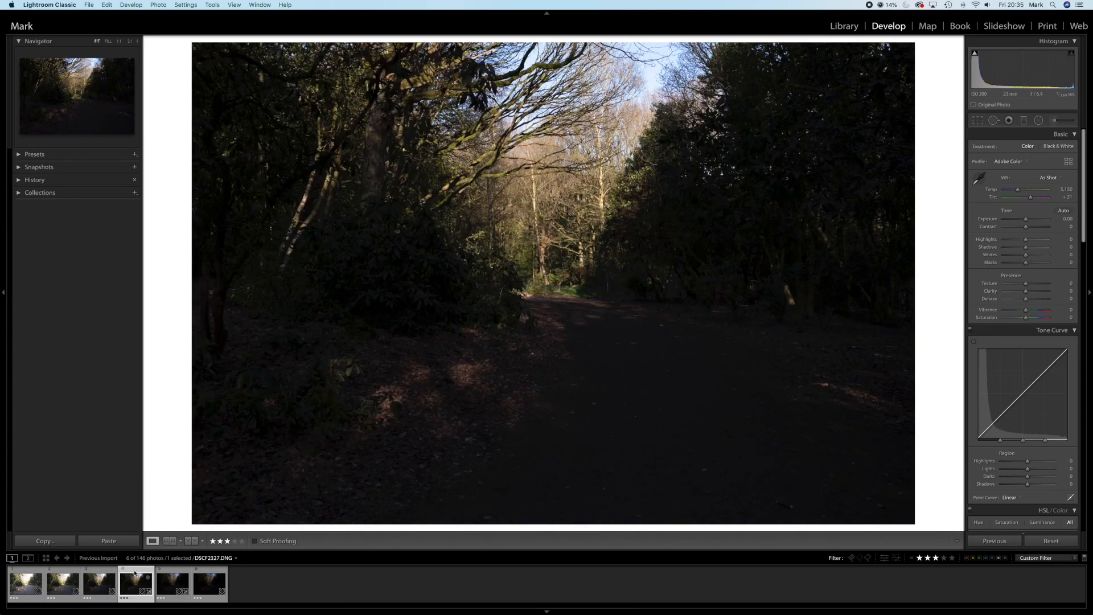
{"action": "left_click", "coordinate": [171, 574]}
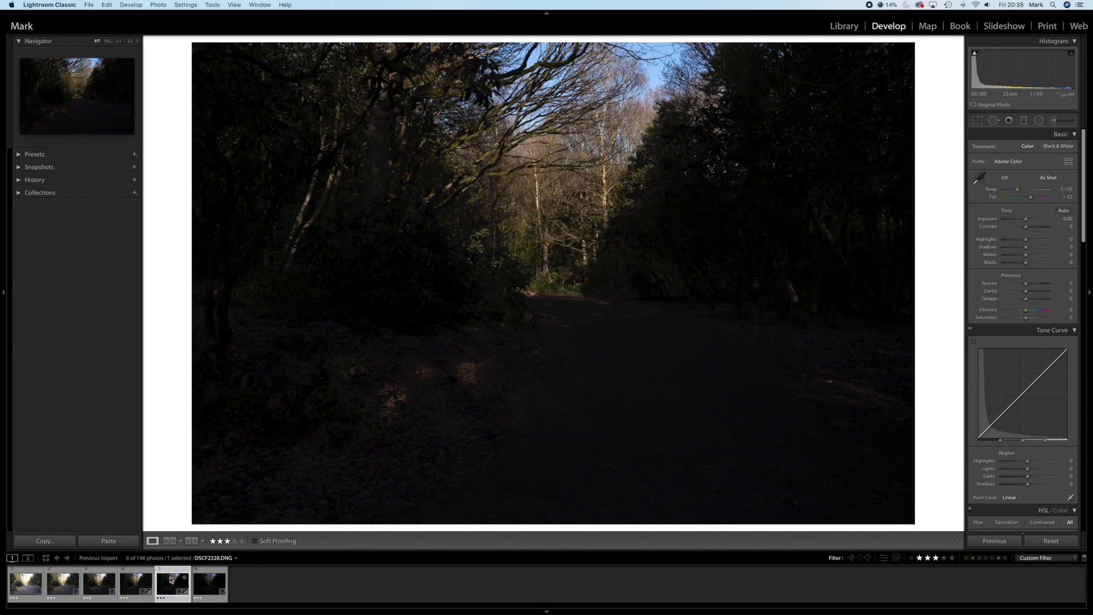
{"action": "left_click", "coordinate": [223, 577]}
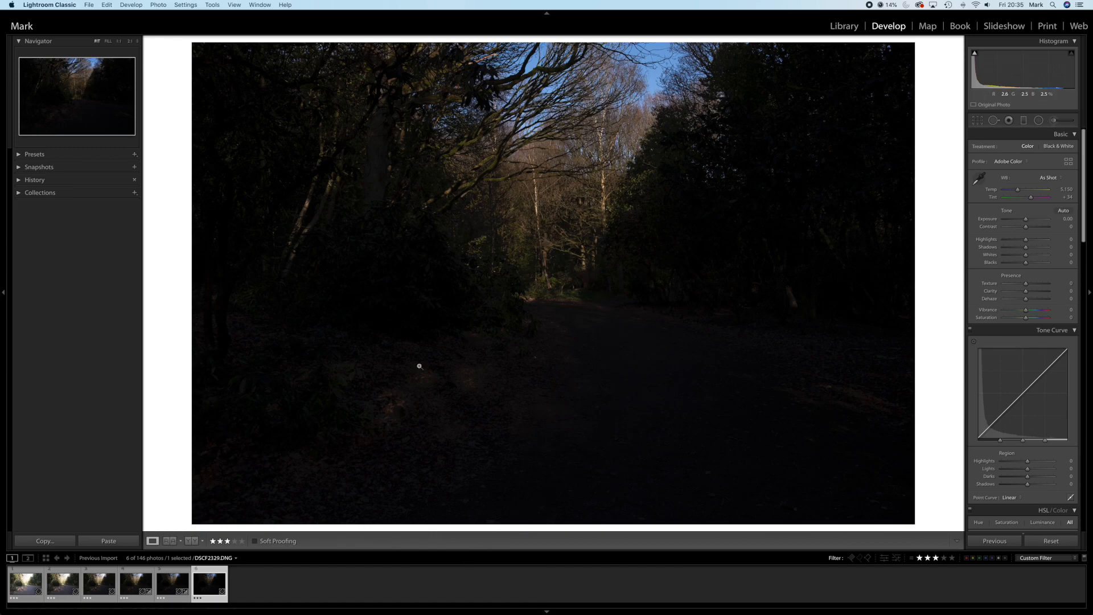
- Inspect the tree and highlight detail of DSCF2328 at 1:1 zoom, and return to the fitted view
{"action": "left_click", "coordinate": [179, 578]}
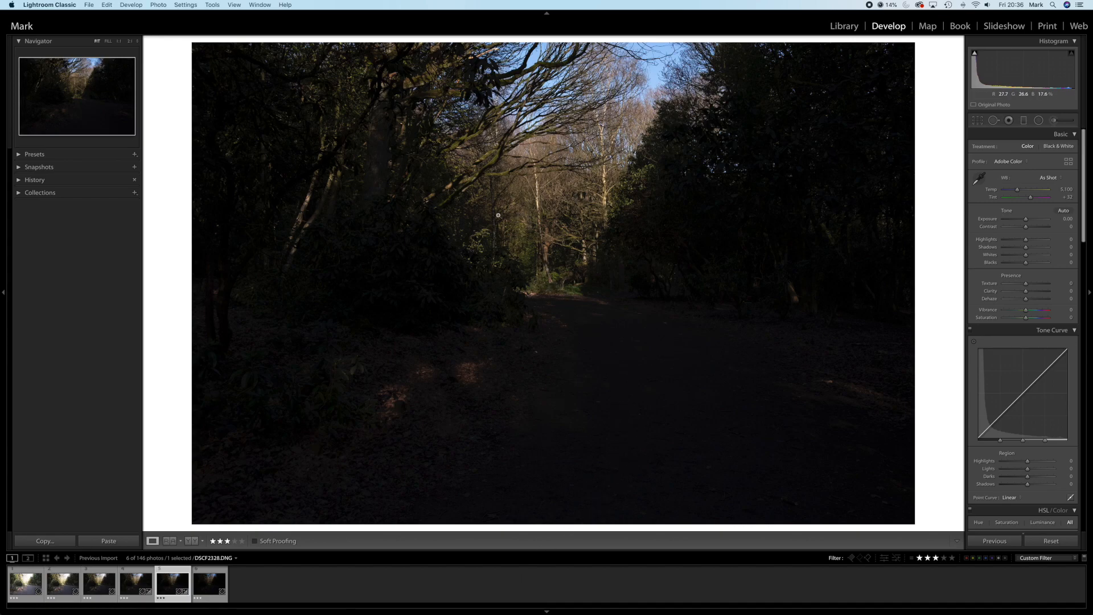
{"action": "left_click", "coordinate": [130, 41]}
{"action": "left_click_drag", "start_coordinate": [486, 141], "coordinate": [460, 398]}
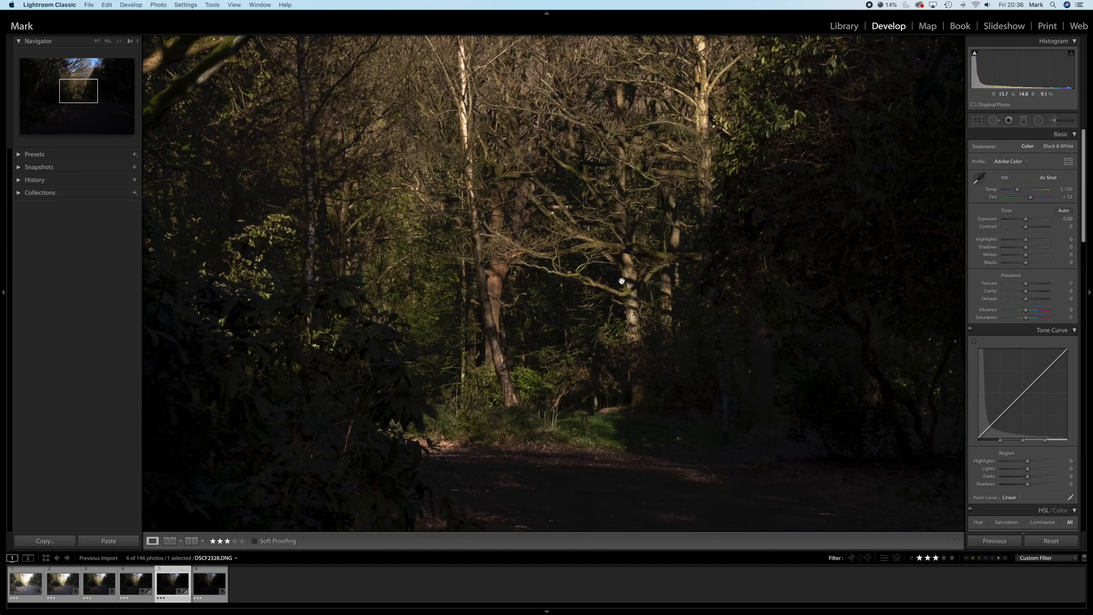
{"action": "left_click_drag", "start_coordinate": [581, 328], "coordinate": [614, 393]}
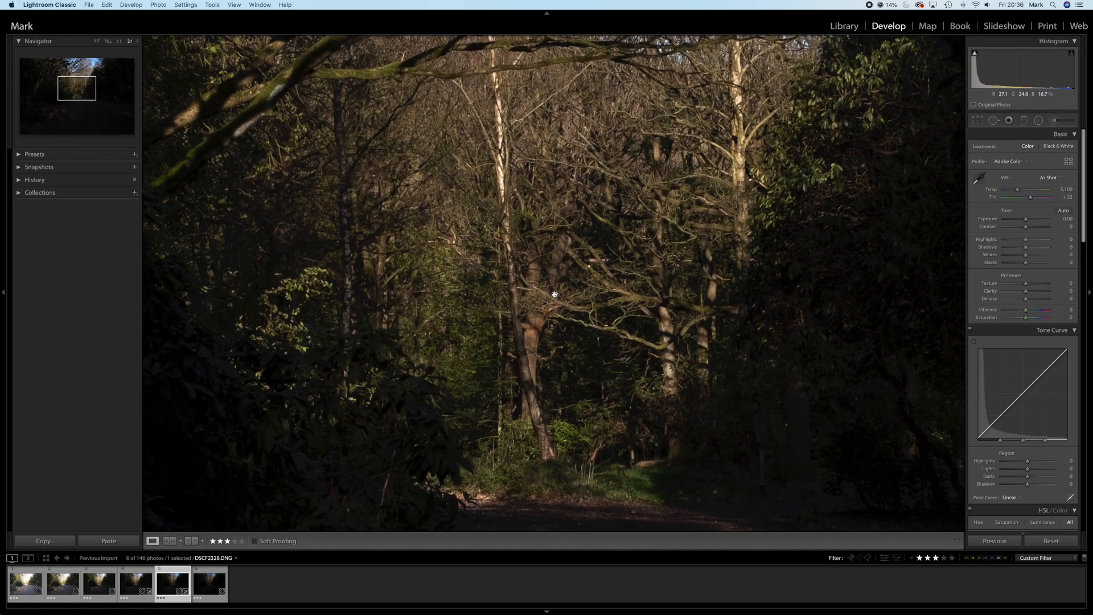
{"action": "left_click", "coordinate": [97, 41]}
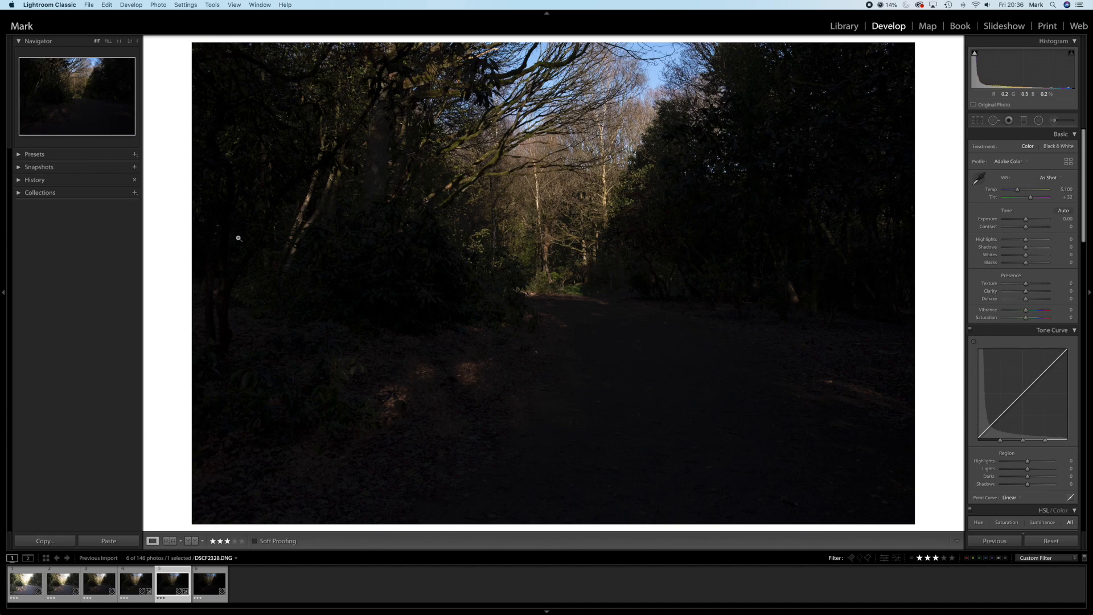
- Compare DSCF2329 with DSCF2328, leaving DSCF2328 selected after checking its central trees up close
{"action": "key", "text": "Right"}
{"action": "left_click", "coordinate": [214, 569]}
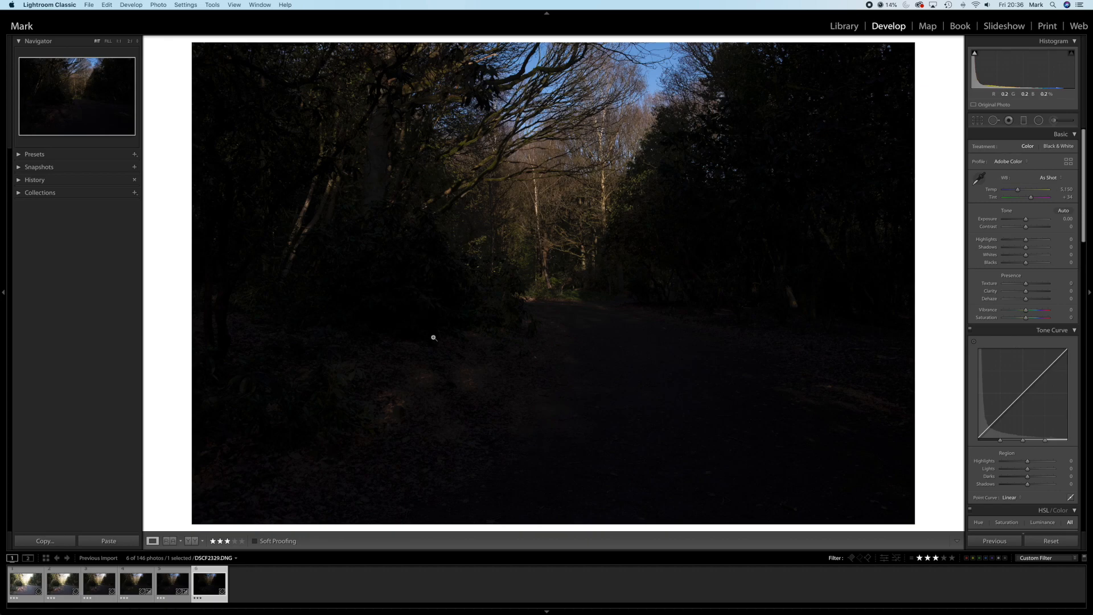
{"action": "left_click", "coordinate": [171, 577]}
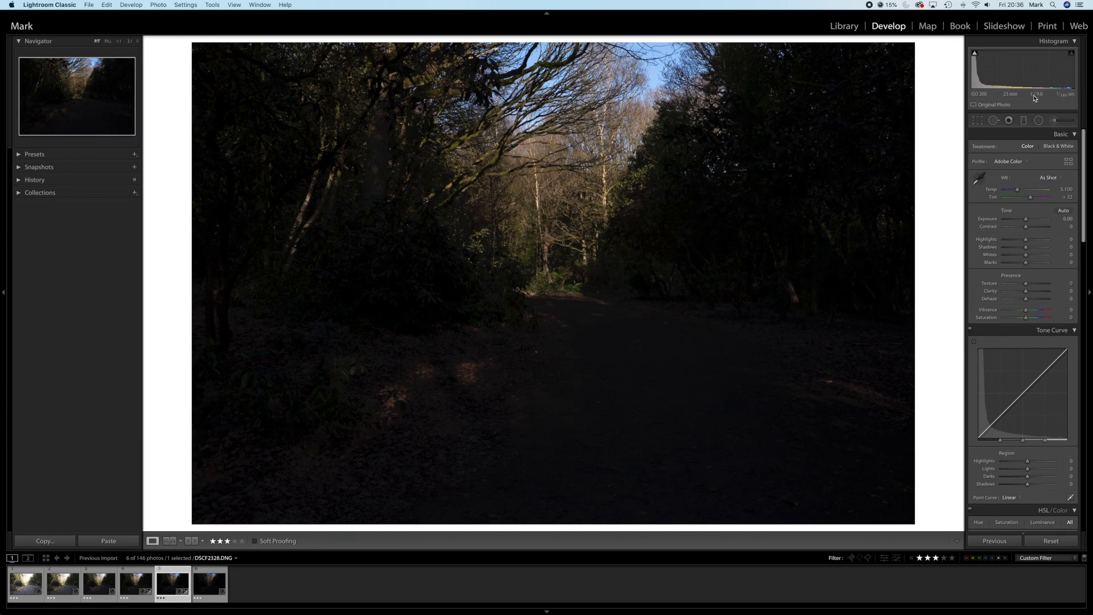
{"action": "left_click", "coordinate": [554, 235]}
{"action": "left_click_drag", "start_coordinate": [561, 303], "coordinate": [242, 140]}
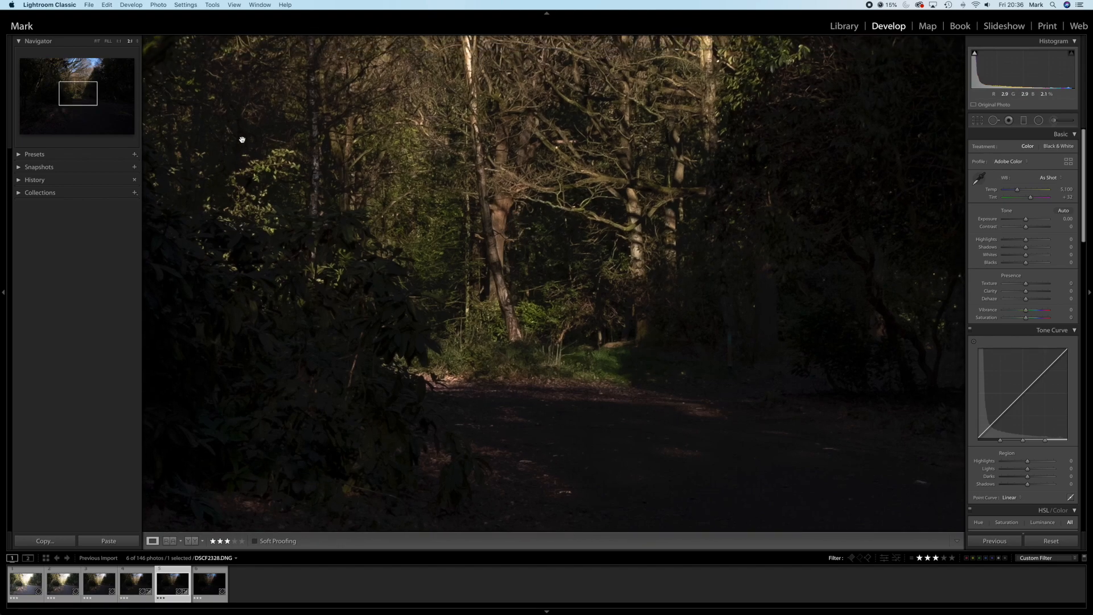
{"action": "left_click", "coordinate": [97, 42]}
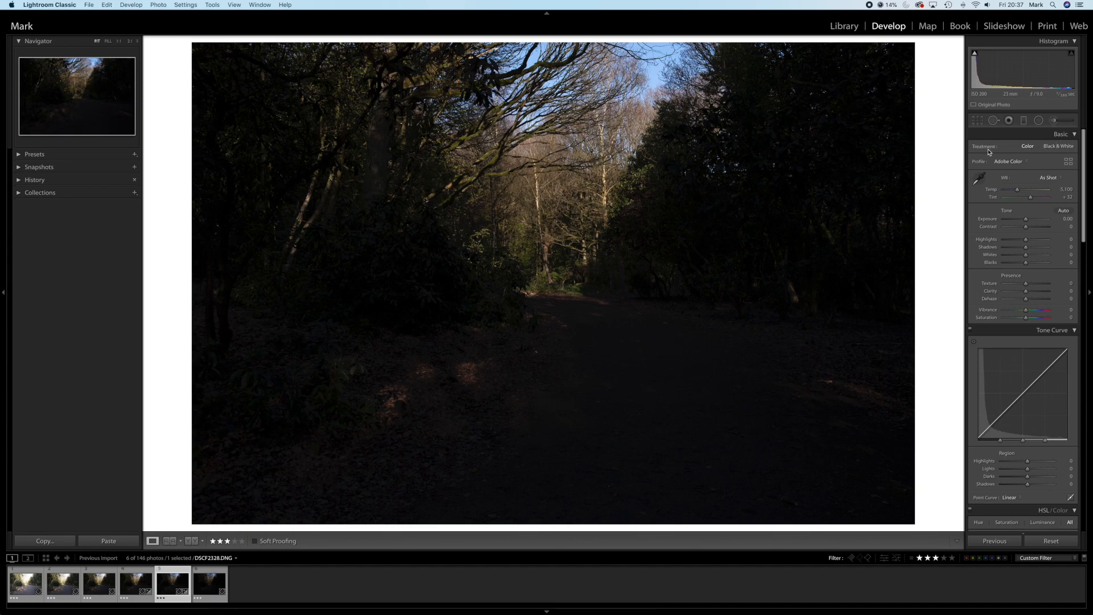
- Browse the Camera Matching profiles for DSCF2328, previewing Pro Neg Std, ACROS+Ye Filter and Monochrome on the photo
{"action": "left_click", "coordinate": [1069, 163]}
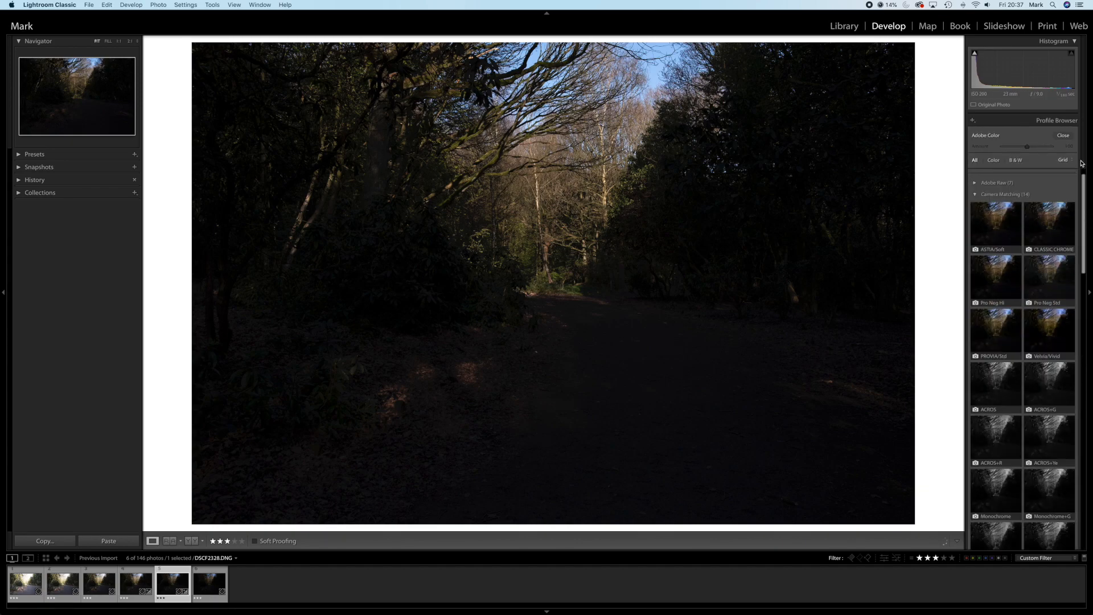
{"action": "left_click", "coordinate": [1063, 135]}
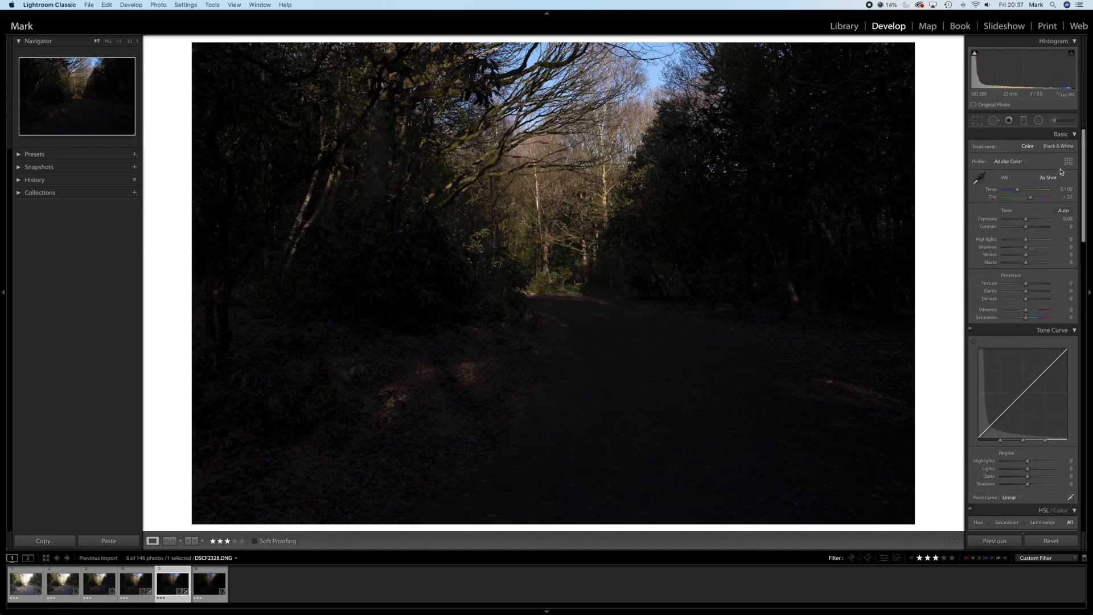
{"action": "left_click", "coordinate": [1069, 163]}
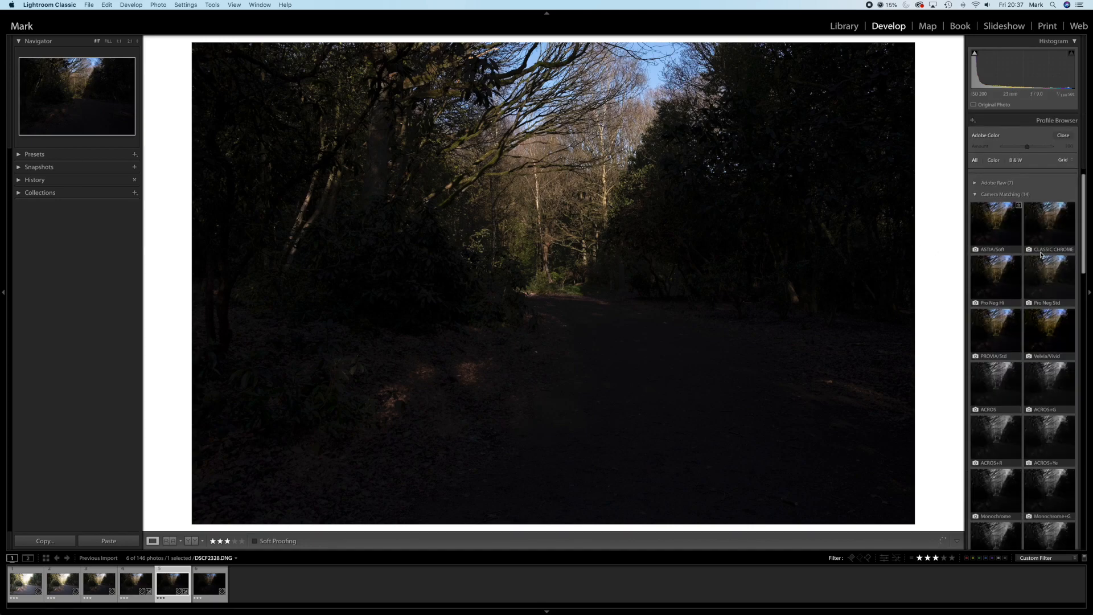
{"action": "left_click", "coordinate": [1049, 222]}
{"action": "left_click_drag", "start_coordinate": [1084, 227], "coordinate": [1087, 177]}
{"action": "left_click", "coordinate": [1004, 316]}
{"action": "left_click", "coordinate": [1062, 317]}
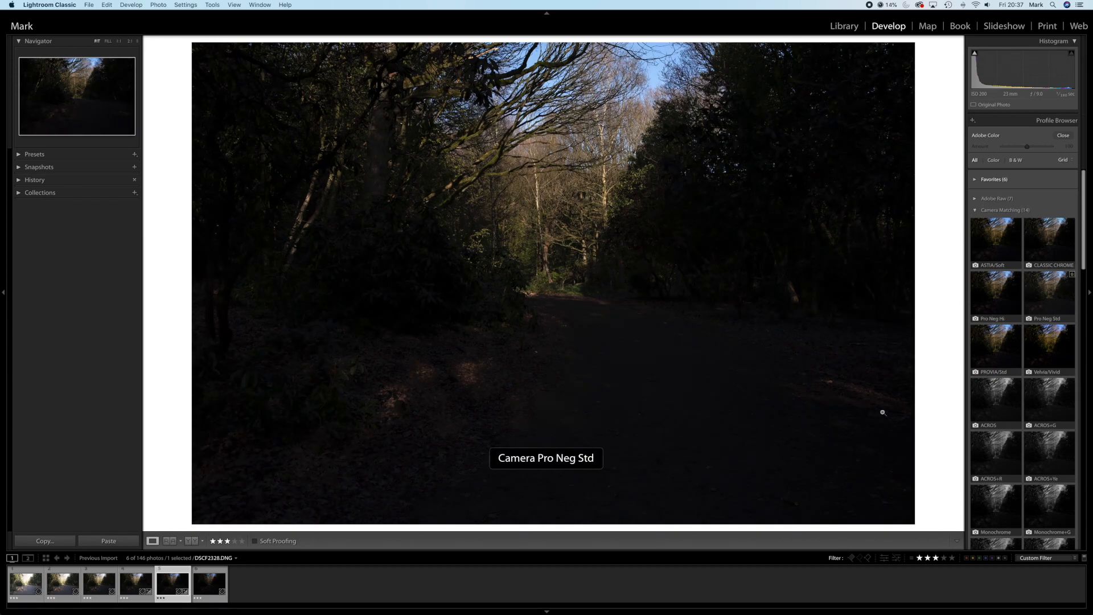
{"action": "left_click", "coordinate": [998, 470]}
{"action": "left_click", "coordinate": [1049, 455]}
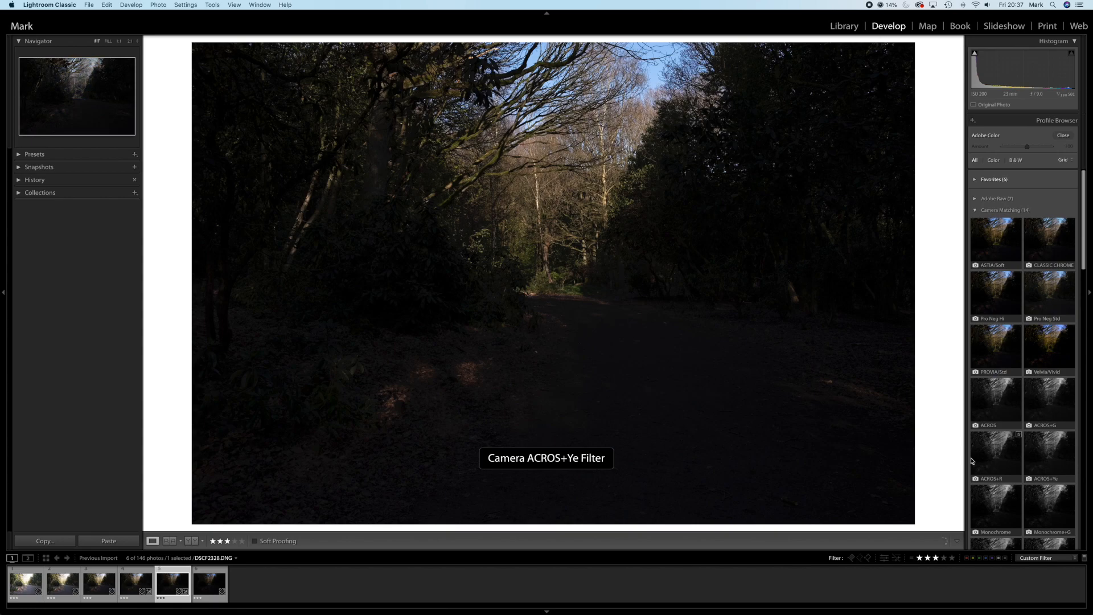
{"action": "left_click", "coordinate": [978, 506]}
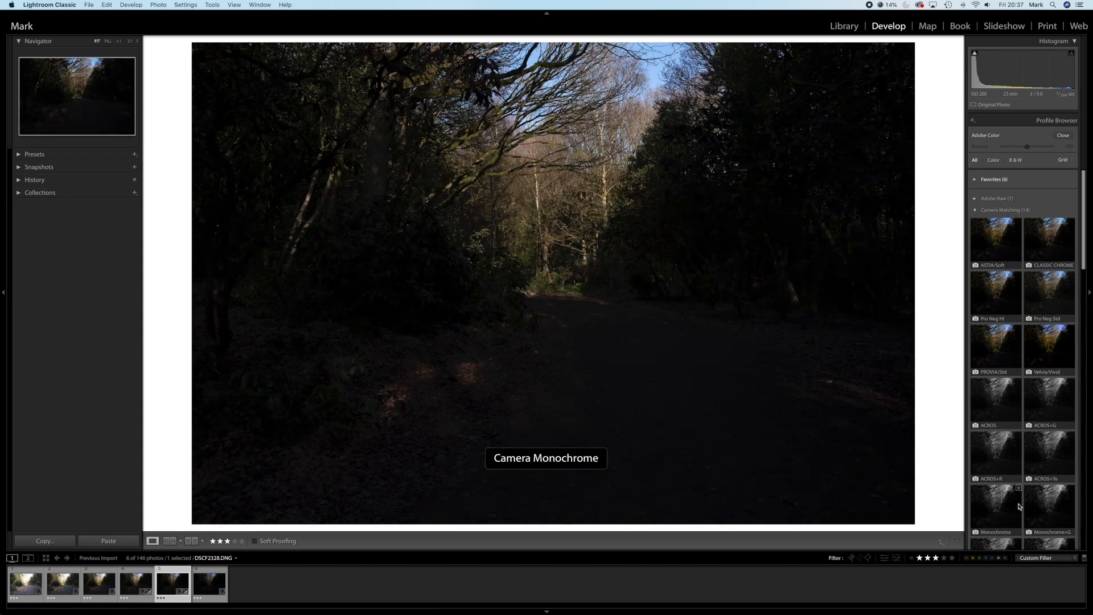
- Compare previews of the CLASSIC CHROME, ASTIA/Soft, Pro Neg Std and Pro Neg Hi colour profiles
{"action": "left_click", "coordinate": [1053, 246]}
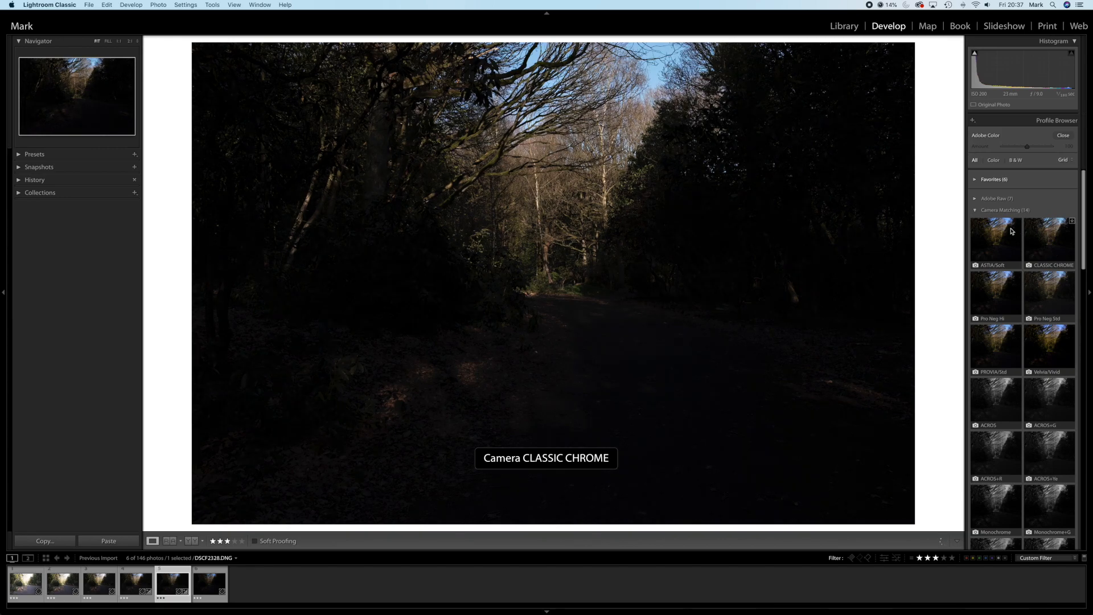
{"action": "left_click", "coordinate": [988, 239]}
{"action": "left_click", "coordinate": [1049, 244]}
{"action": "left_click", "coordinate": [1041, 294]}
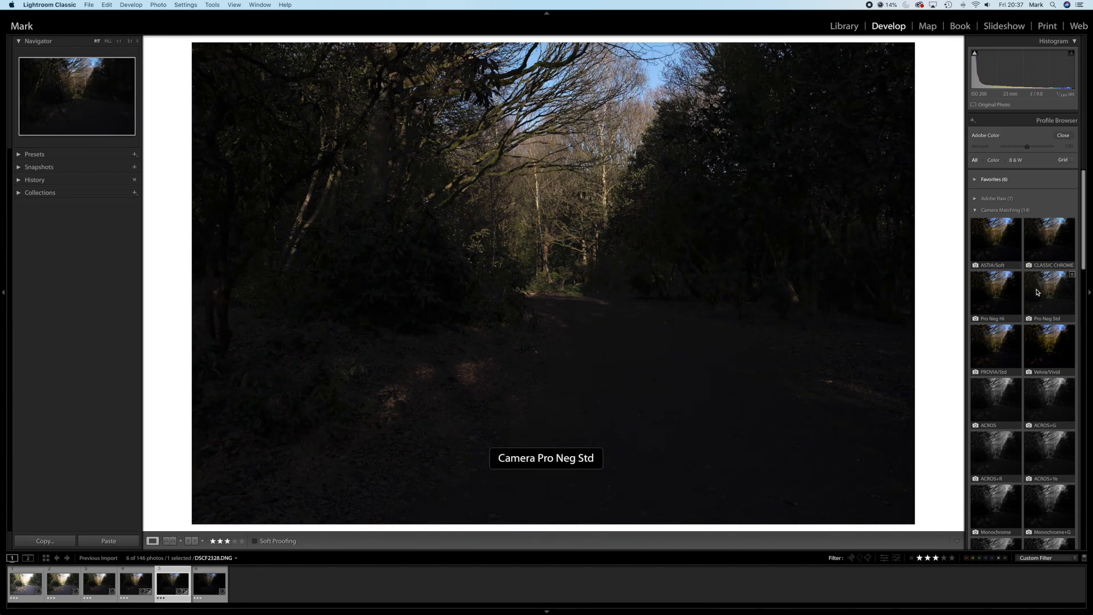
{"action": "left_click", "coordinate": [986, 297]}
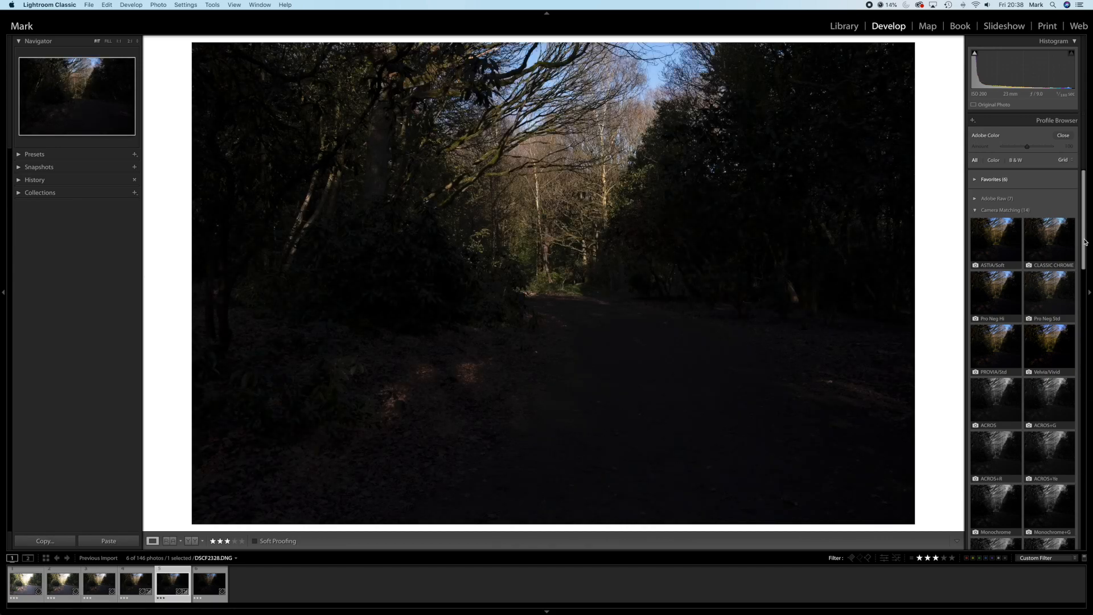
- Apply the Camera Monochrome+R Filter profile to the photo and close the profile browser
{"action": "scroll", "coordinate": [1020, 341], "scroll_direction": "down", "scroll_amount": 5}
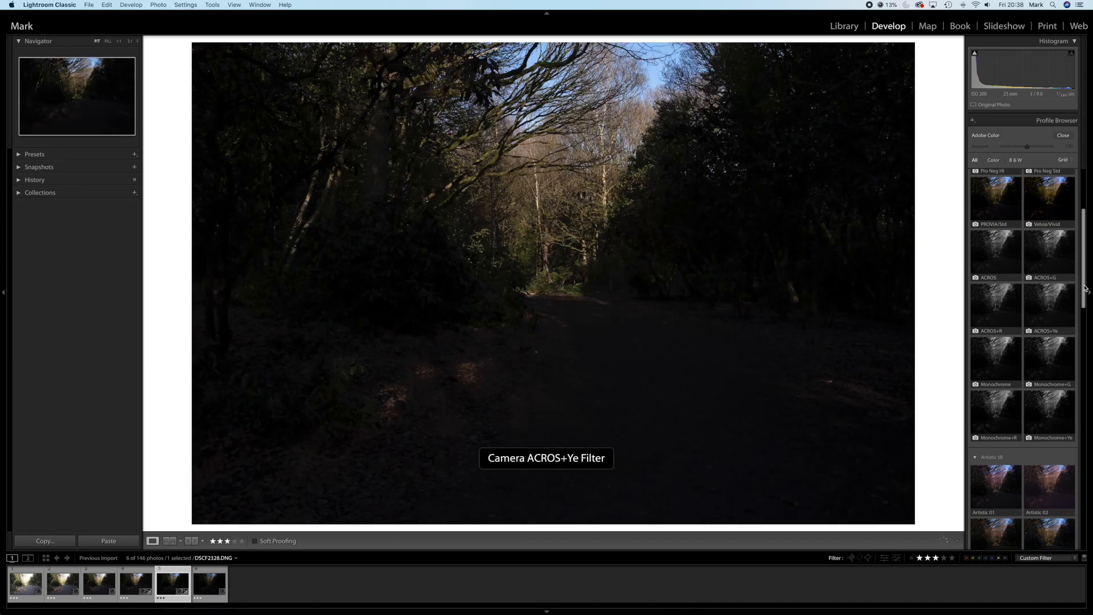
{"action": "scroll", "coordinate": [1084, 282], "scroll_direction": "up", "scroll_amount": 2}
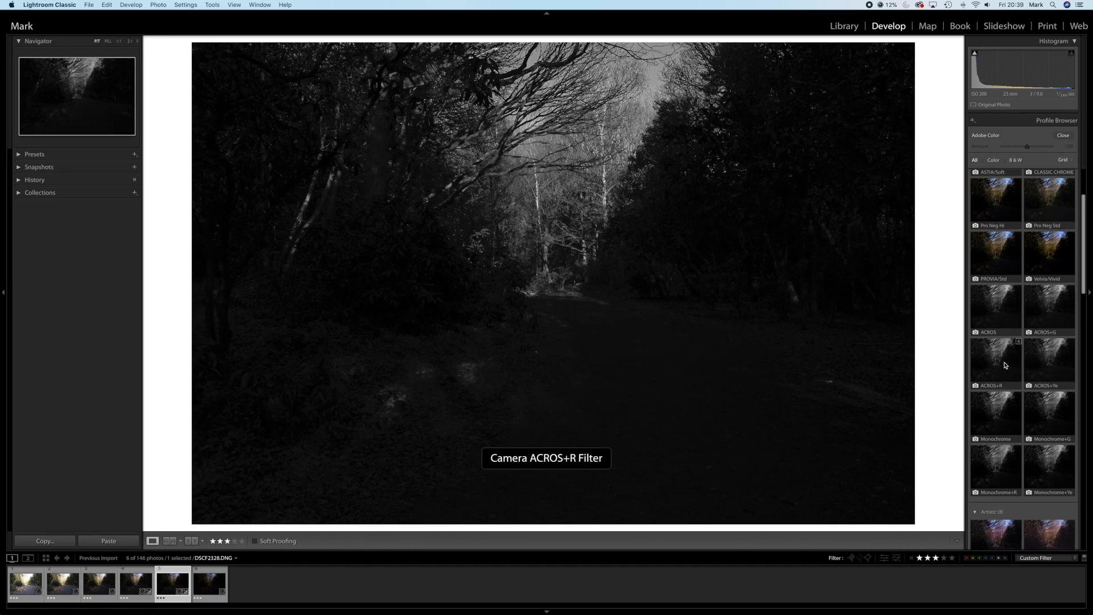
{"action": "left_click_drag", "start_coordinate": [1084, 283], "coordinate": [1086, 354]}
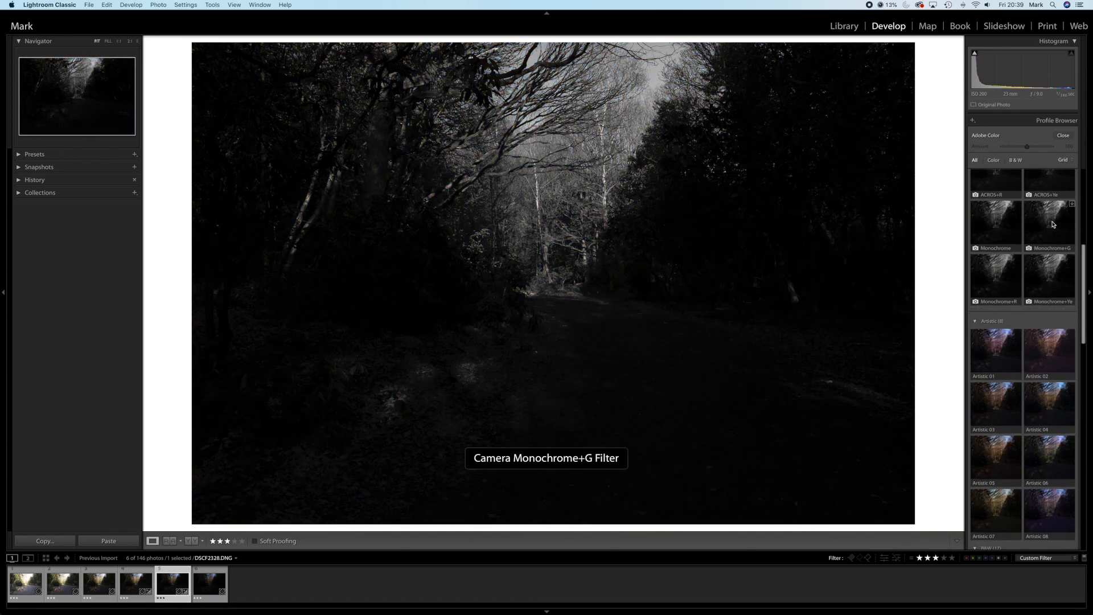
{"action": "left_click", "coordinate": [1003, 292]}
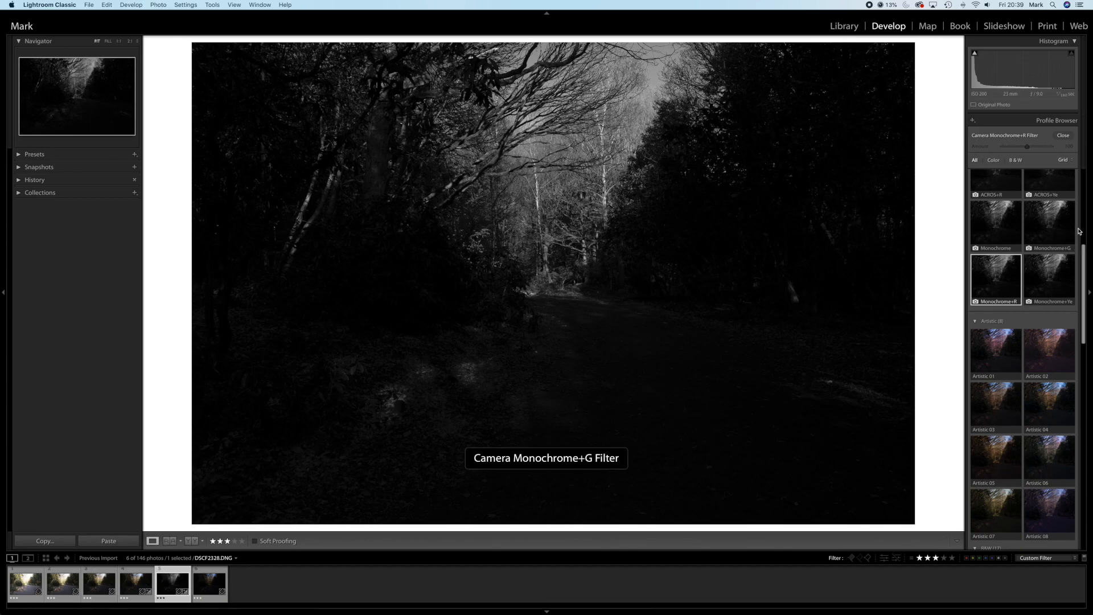
{"action": "left_click", "coordinate": [1063, 135]}
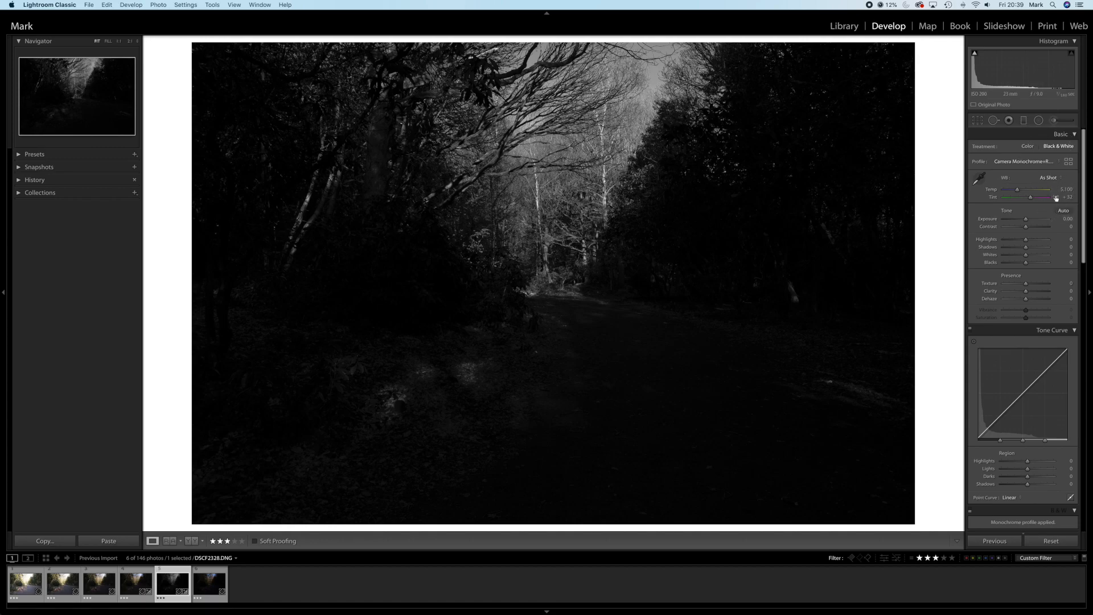
- Try the Auto white balance on the monochrome photo and return the setting to As Shot
{"action": "left_click", "coordinate": [1049, 178]}
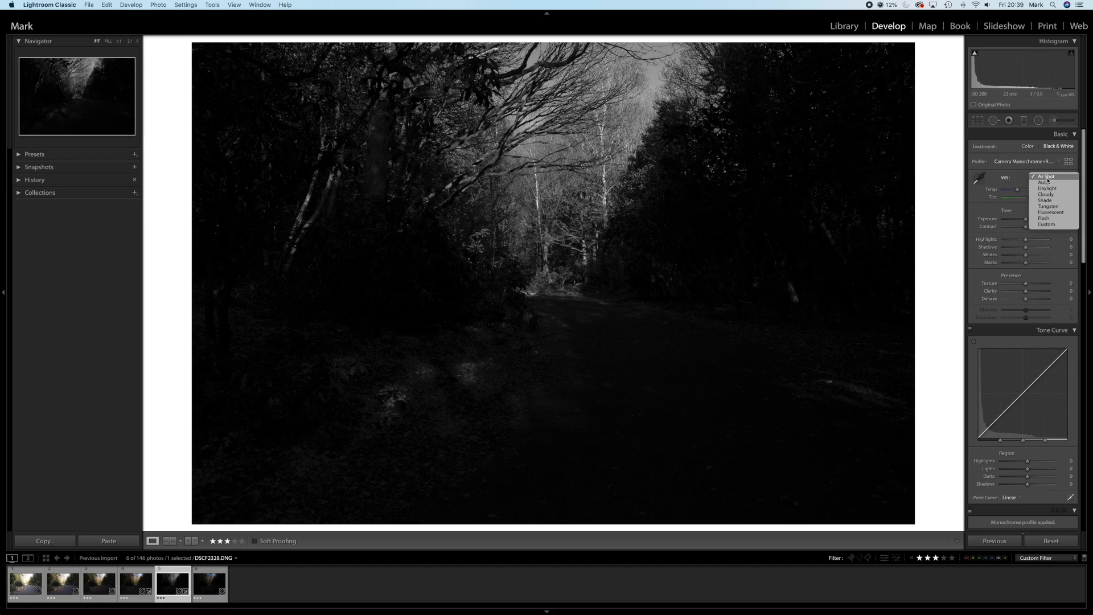
{"action": "left_click", "coordinate": [1047, 182]}
{"action": "left_click", "coordinate": [1050, 178]}
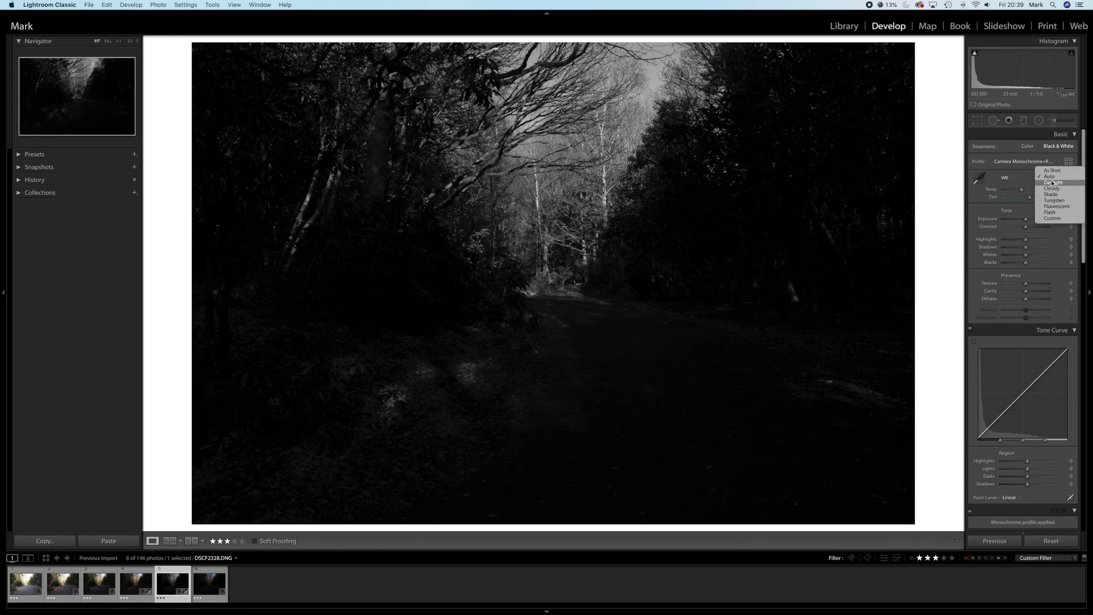
{"action": "left_click", "coordinate": [1050, 170]}
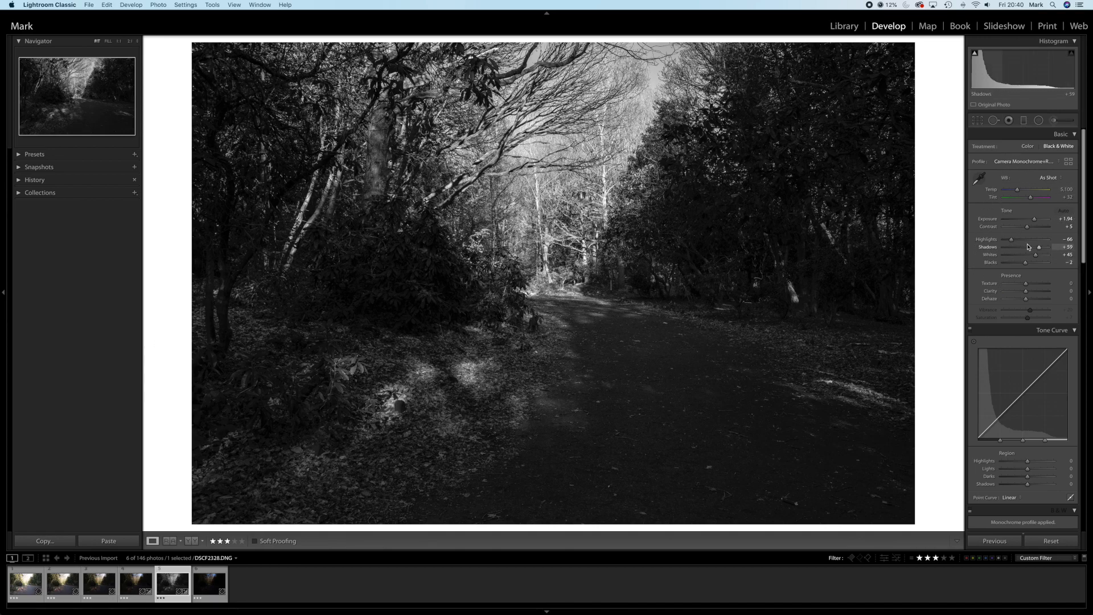
- Undo the automatic tone adjustments on the monochrome photo
{"action": "key", "text": "super+z"}
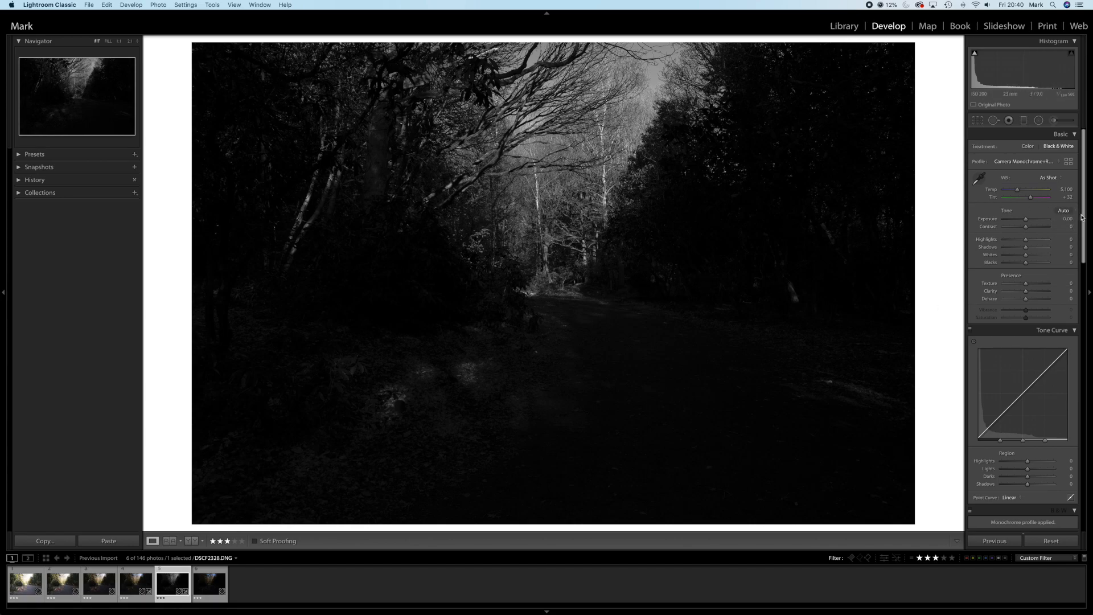
- Enable the lens profile corrections for the photo
{"action": "left_click_drag", "start_coordinate": [1083, 219], "coordinate": [1061, 509]}
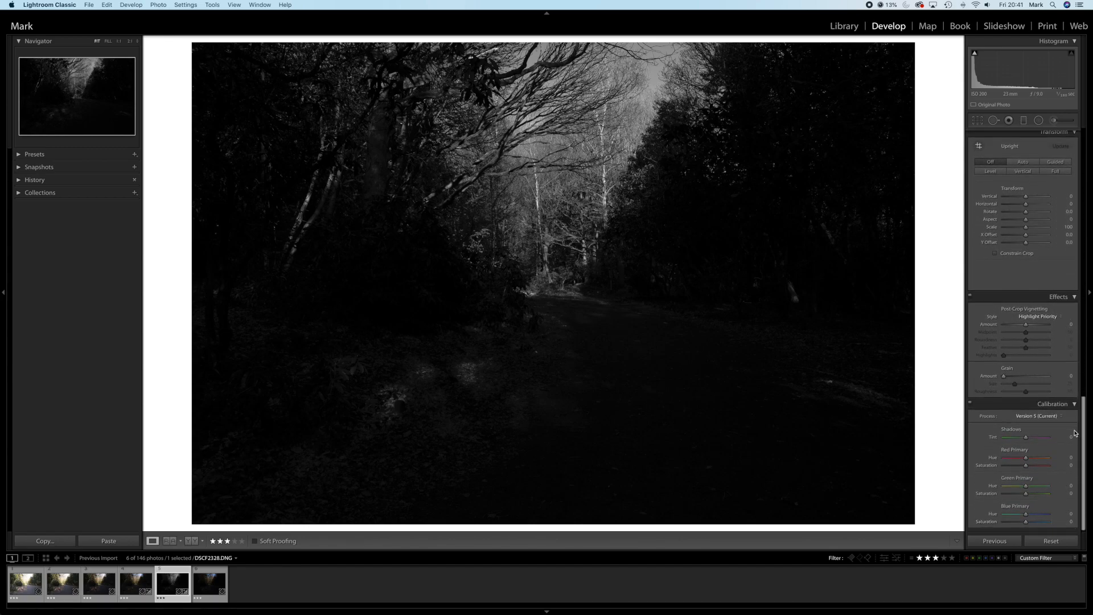
{"action": "left_click_drag", "start_coordinate": [1083, 444], "coordinate": [1087, 345]}
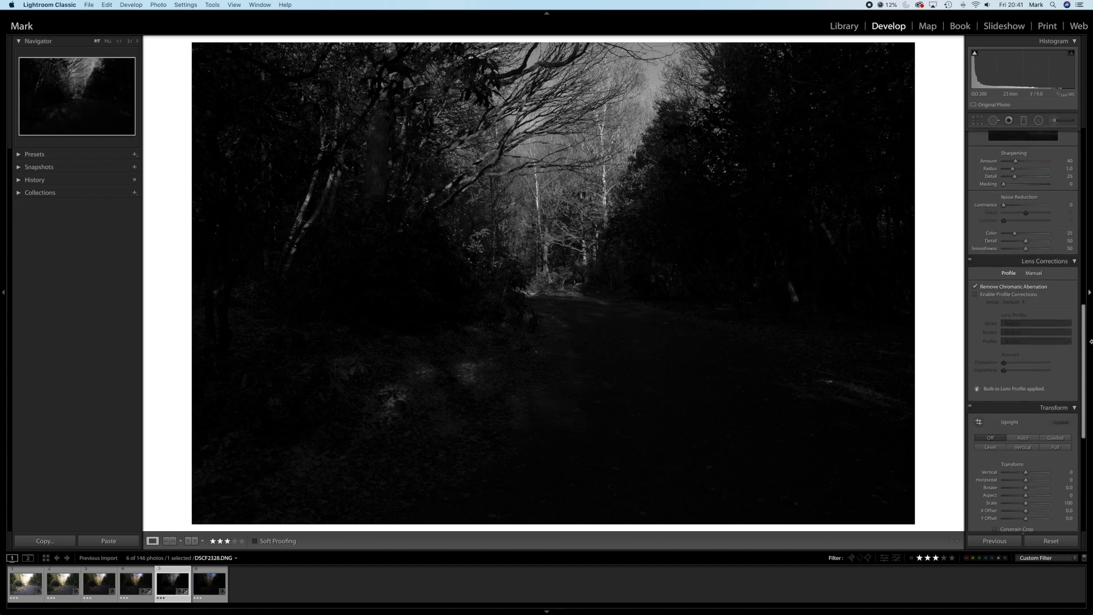
{"action": "left_click", "coordinate": [976, 294]}
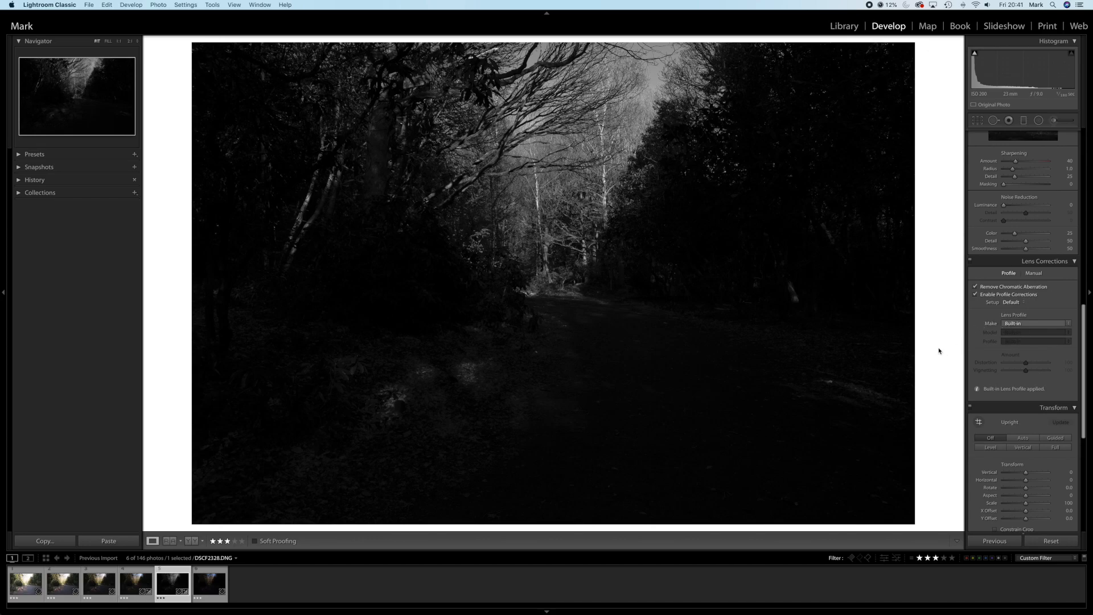
- Brighten the Highlights, checking for clipping and trying +100, and settle the value at +36
{"action": "left_click_drag", "start_coordinate": [1085, 365], "coordinate": [1091, 116]}
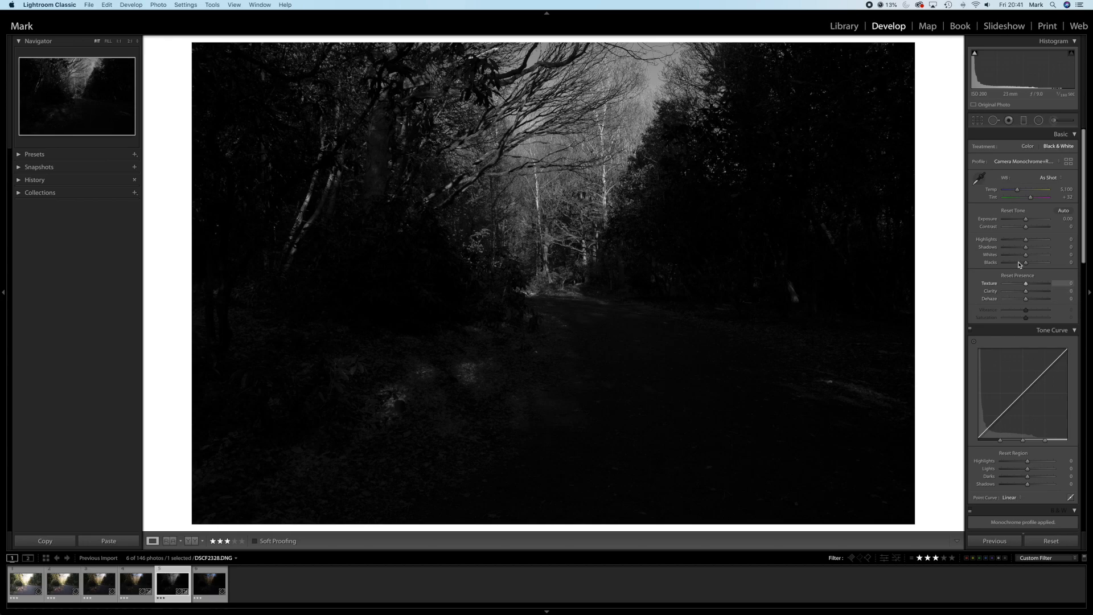
{"action": "left_click", "coordinate": [1026, 240]}
{"action": "key", "text": "alt"}
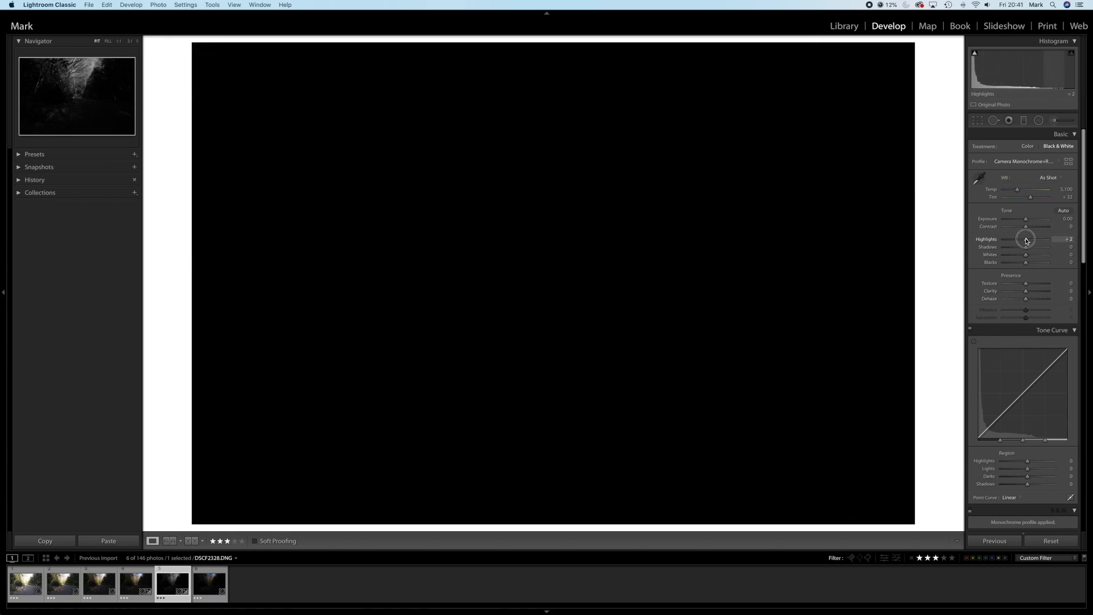
{"action": "left_click_drag", "start_coordinate": [1027, 241], "coordinate": [1051, 242]}
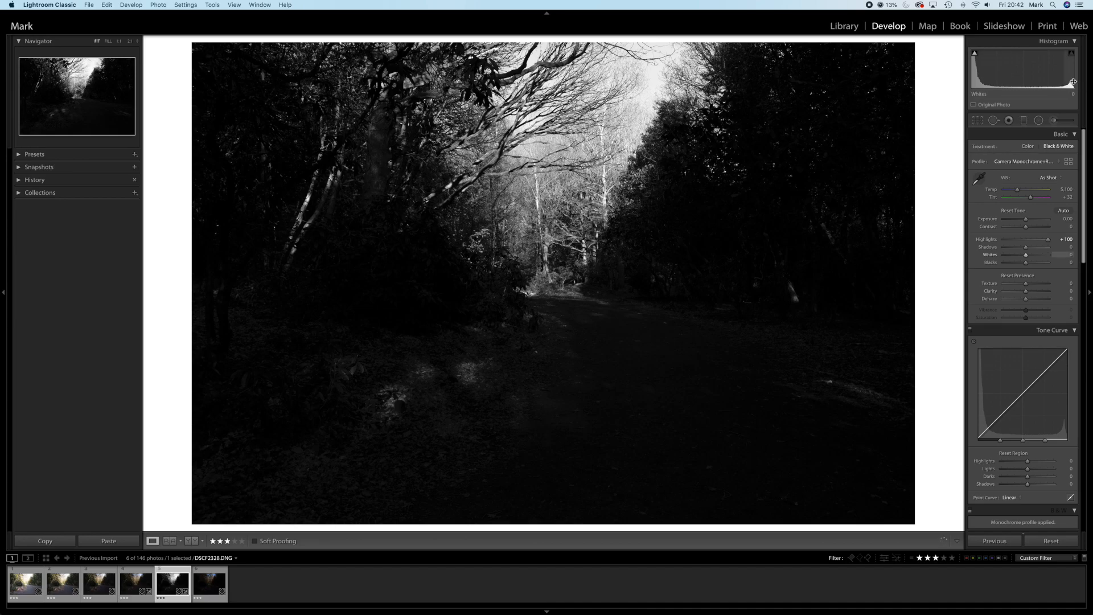
{"action": "left_click", "coordinate": [1048, 241]}
{"action": "left_click_drag", "start_coordinate": [1048, 241], "coordinate": [1035, 241]}
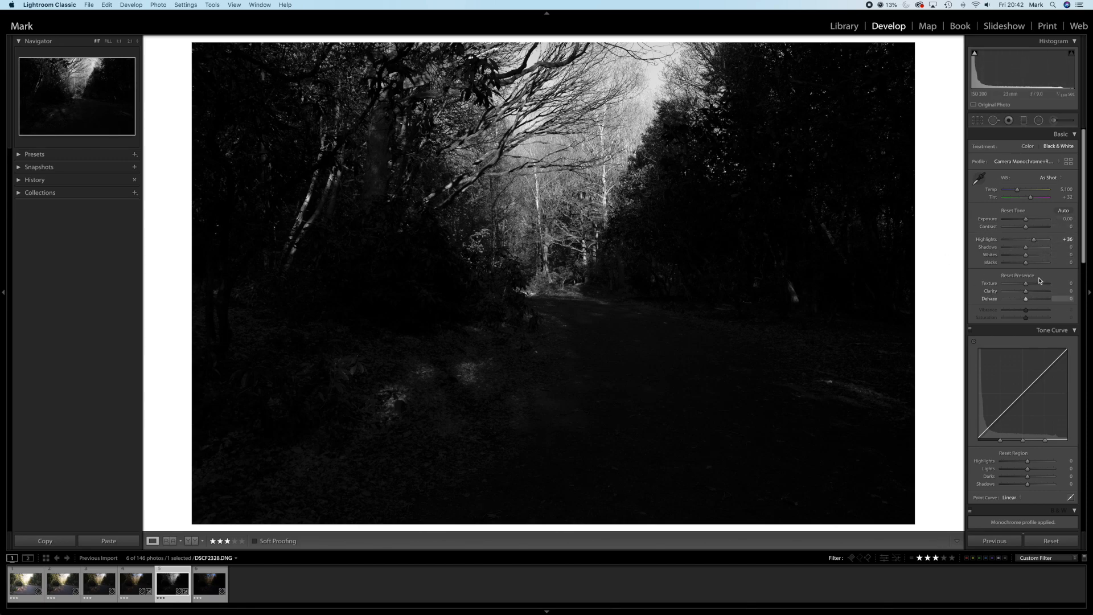
- Compare lifted and darkened Shadows with the clipping preview and settle the Shadows at −53
{"action": "left_click_drag", "start_coordinate": [1027, 248], "coordinate": [1027, 251]}
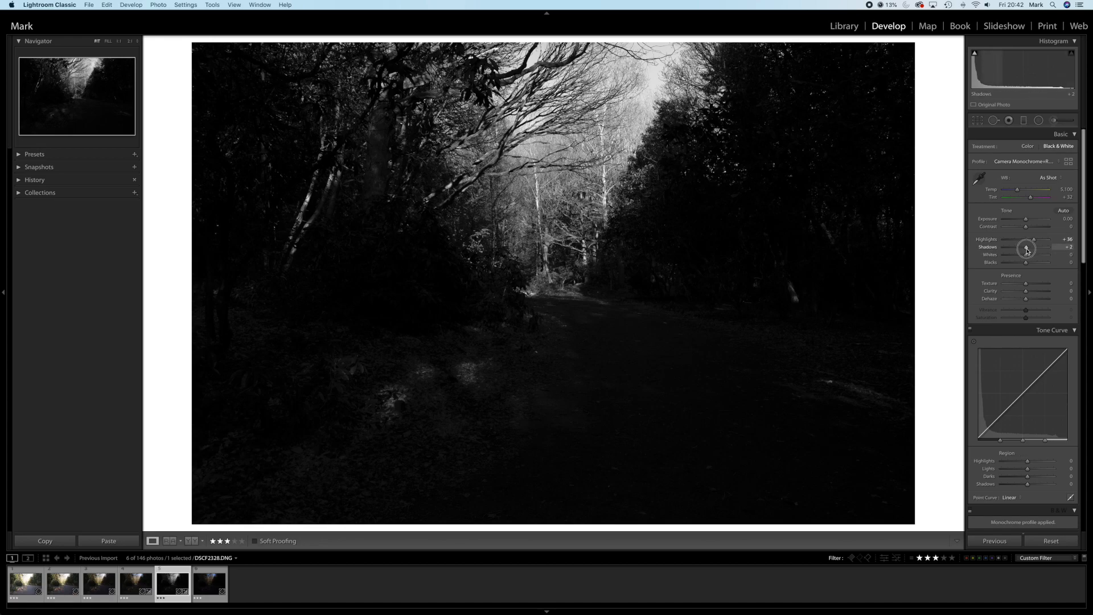
{"action": "key", "text": "alt"}
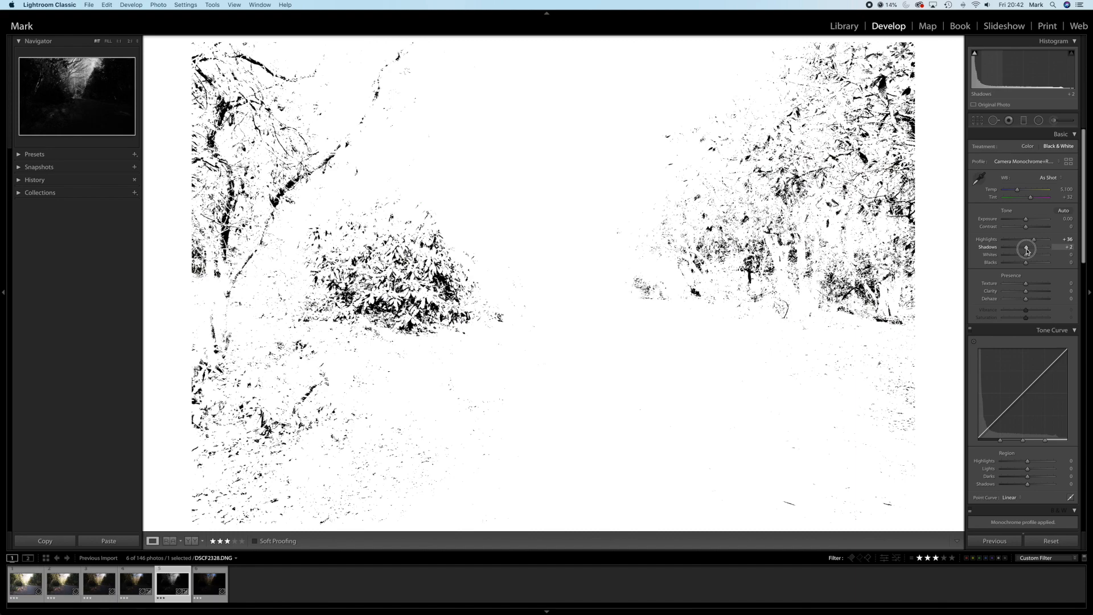
{"action": "left_click_drag", "start_coordinate": [1028, 250], "coordinate": [1037, 254]}
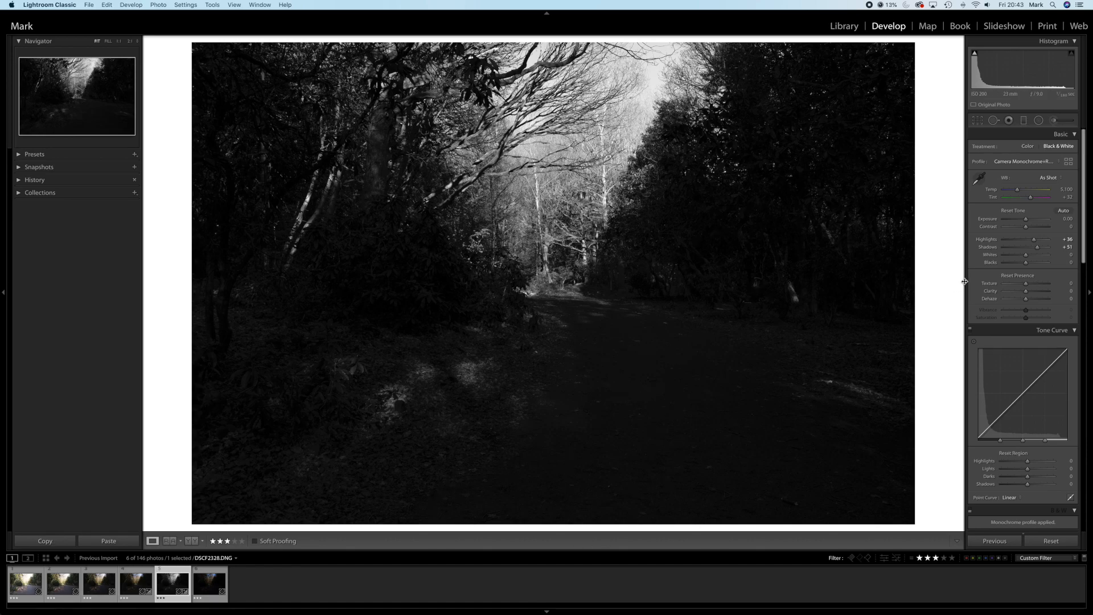
{"action": "left_click_drag", "start_coordinate": [1038, 250], "coordinate": [1022, 249]}
{"action": "key", "text": "alt"}
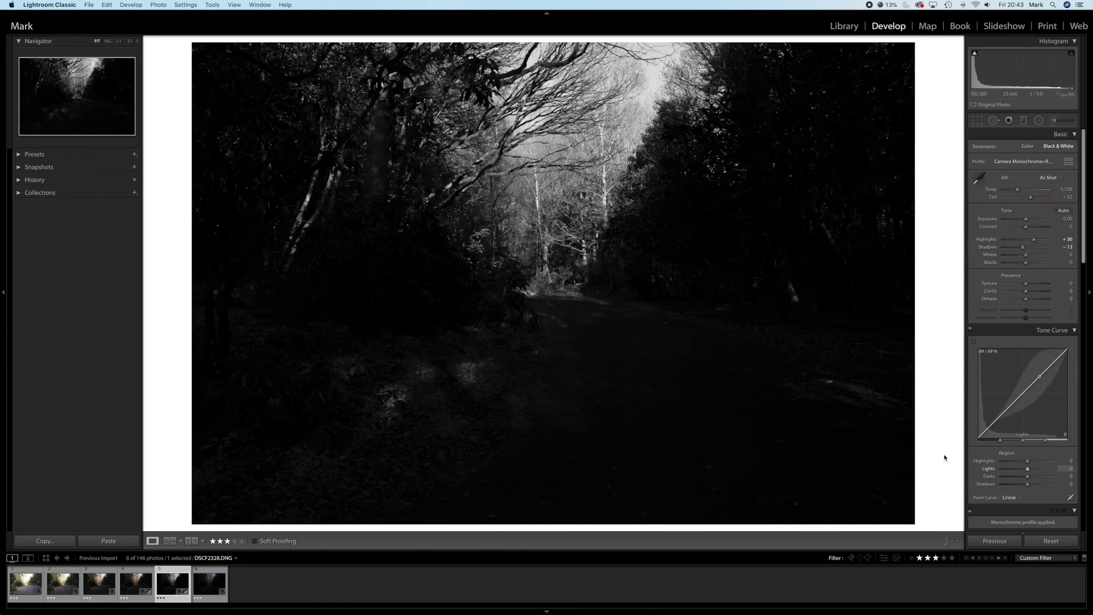
{"action": "key", "text": "alt"}
{"action": "left_click_drag", "start_coordinate": [1026, 251], "coordinate": [1013, 249]}
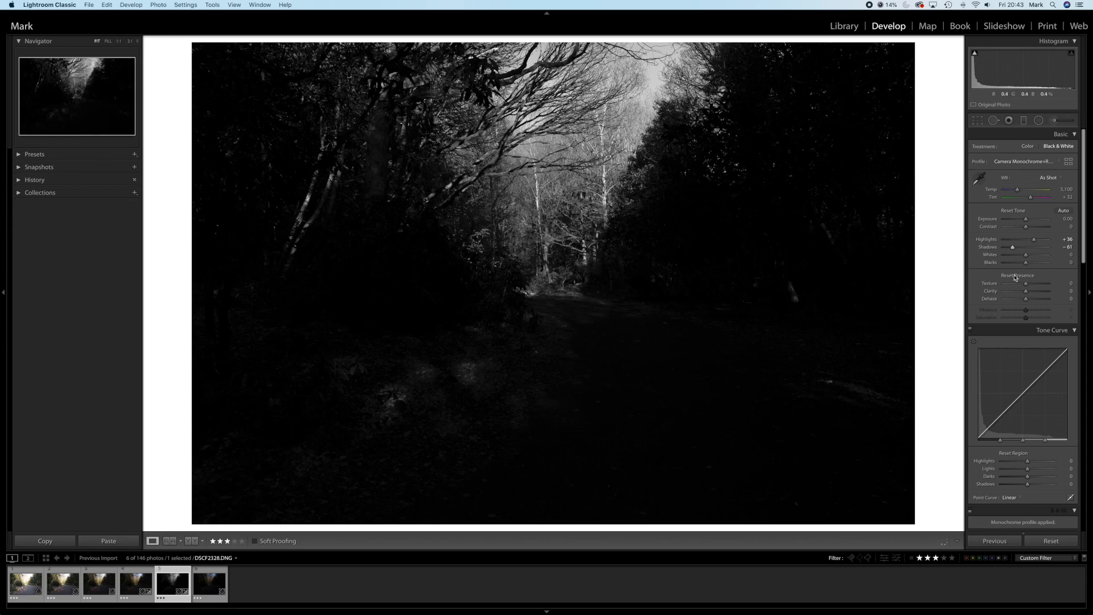
{"action": "key", "text": "alt"}
{"action": "left_click", "coordinate": [1013, 248]}
{"action": "left_click_drag", "start_coordinate": [1013, 249], "coordinate": [1015, 249]}
- Try adjusting the Whites with the clipping preview and reset them to 0
{"action": "key", "text": "alt"}
{"action": "left_click_drag", "start_coordinate": [1028, 259], "coordinate": [1026, 259]}
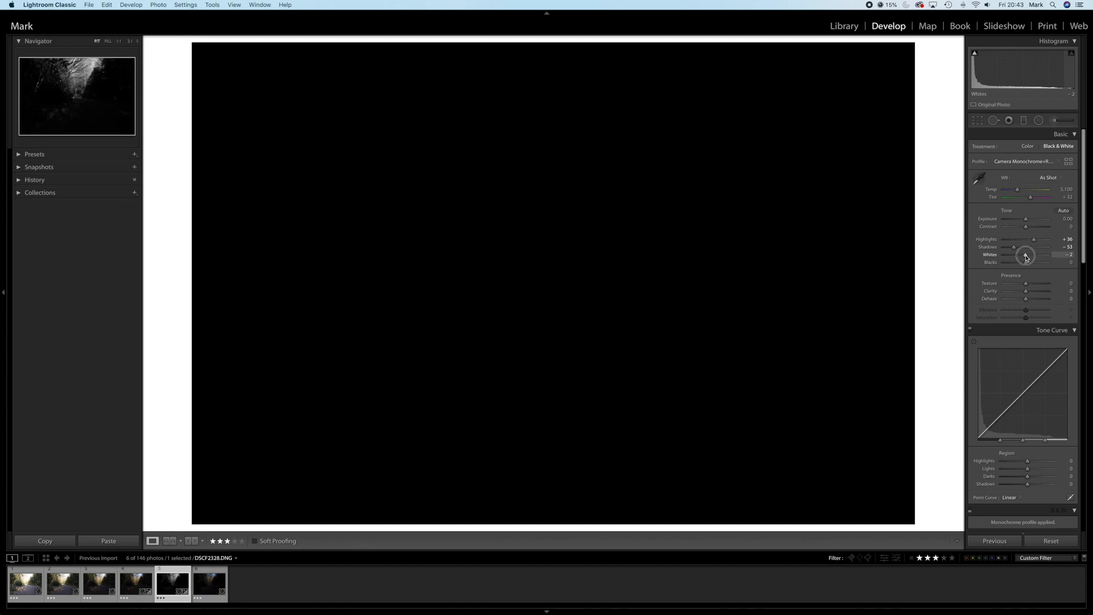
{"action": "mouse_move", "coordinate": [1027, 258]}
{"action": "left_mouse_down"}
{"action": "mouse_move", "coordinate": [1044, 261]}
{"action": "mouse_move", "coordinate": [1031, 260]}
{"action": "left_mouse_up"}
{"action": "double_click", "coordinate": [1031, 255]}
- Deepen the Blacks with the clipping preview, trying −43 and settling at −8
{"action": "key", "text": "alt"}
{"action": "left_click_drag", "start_coordinate": [1028, 264], "coordinate": [1027, 264]}
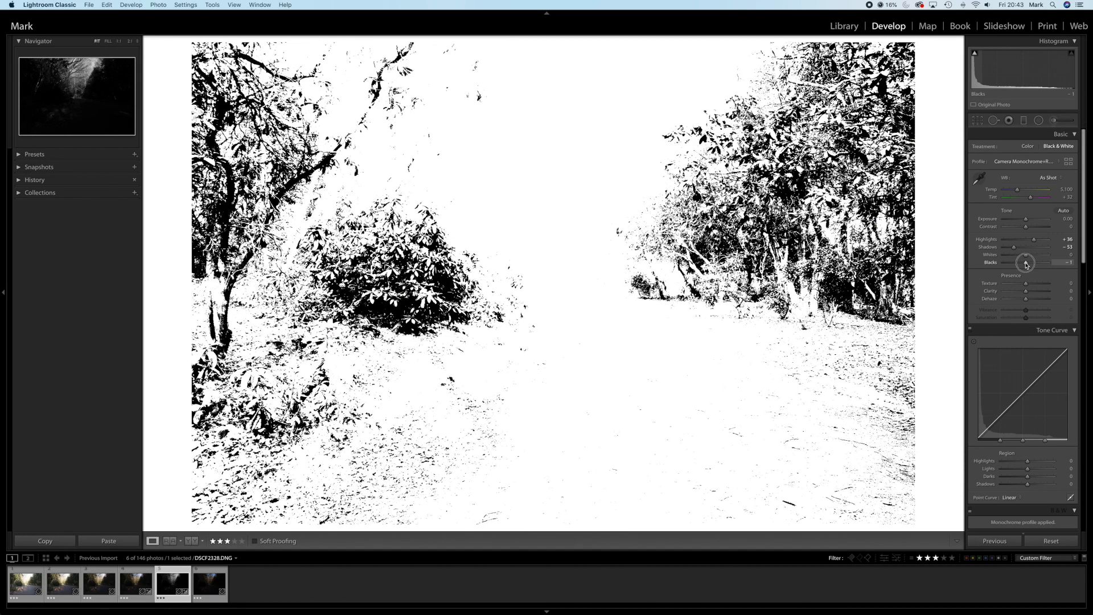
{"action": "left_click_drag", "start_coordinate": [1026, 264], "coordinate": [1016, 264]}
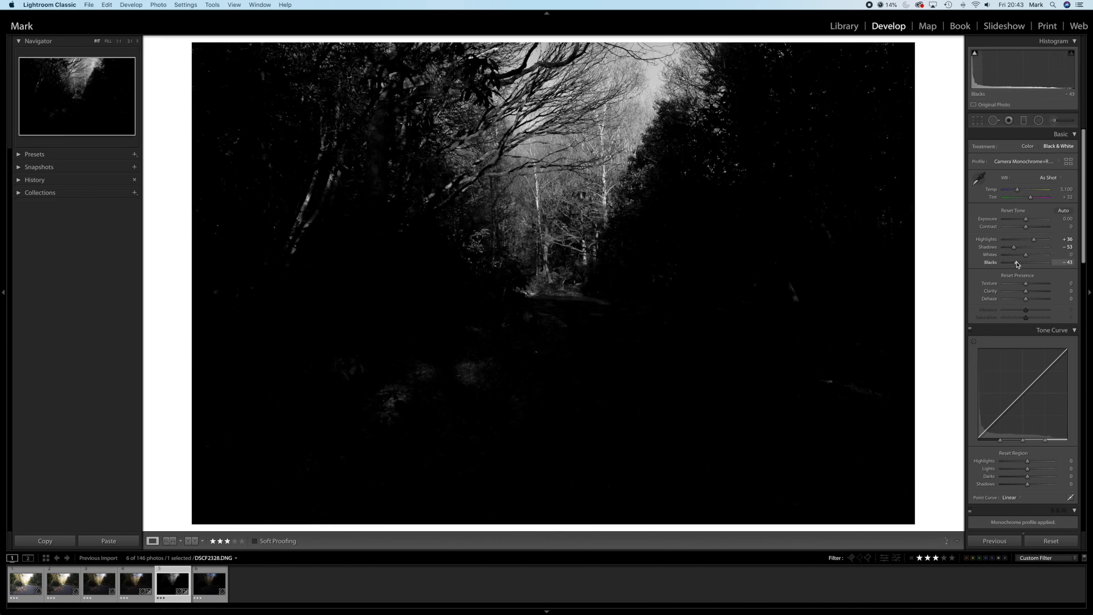
{"action": "left_click_drag", "start_coordinate": [1018, 264], "coordinate": [1017, 265]}
{"action": "left_click_drag", "start_coordinate": [1016, 263], "coordinate": [1024, 266]}
{"action": "key", "text": "alt"}
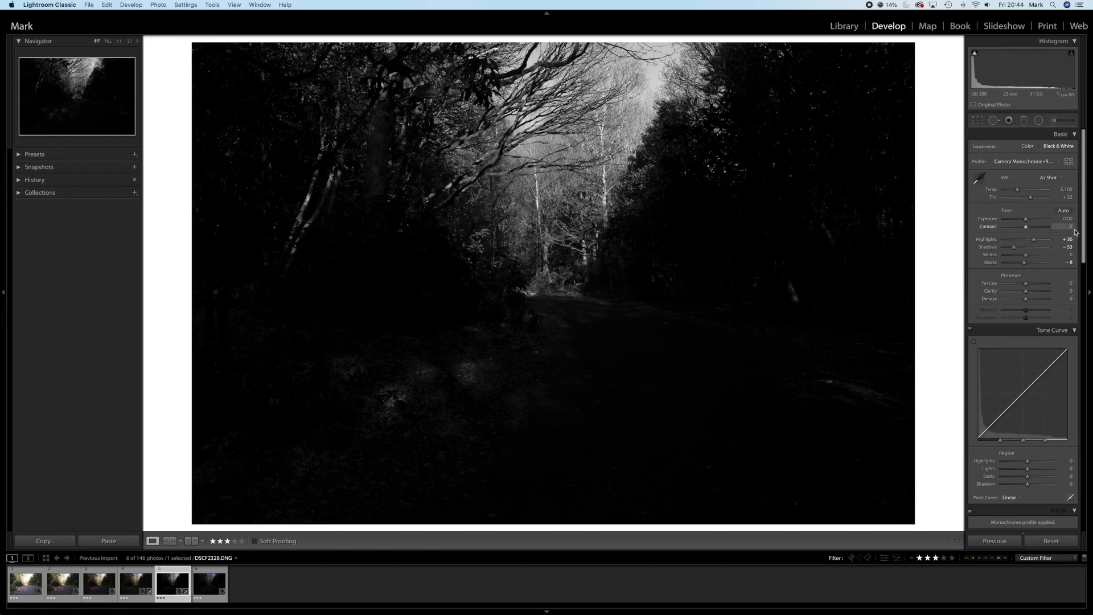
- Try the Medium Contrast point curve on the photo and return the curve to Linear
{"action": "left_click_drag", "start_coordinate": [1085, 239], "coordinate": [1083, 287]}
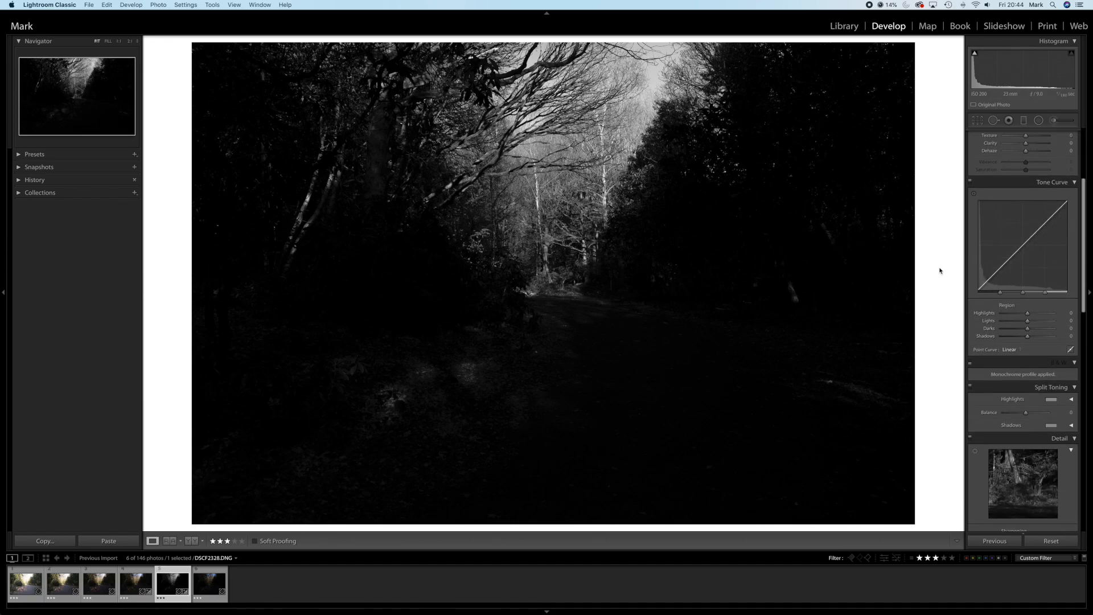
{"action": "left_click", "coordinate": [1012, 350]}
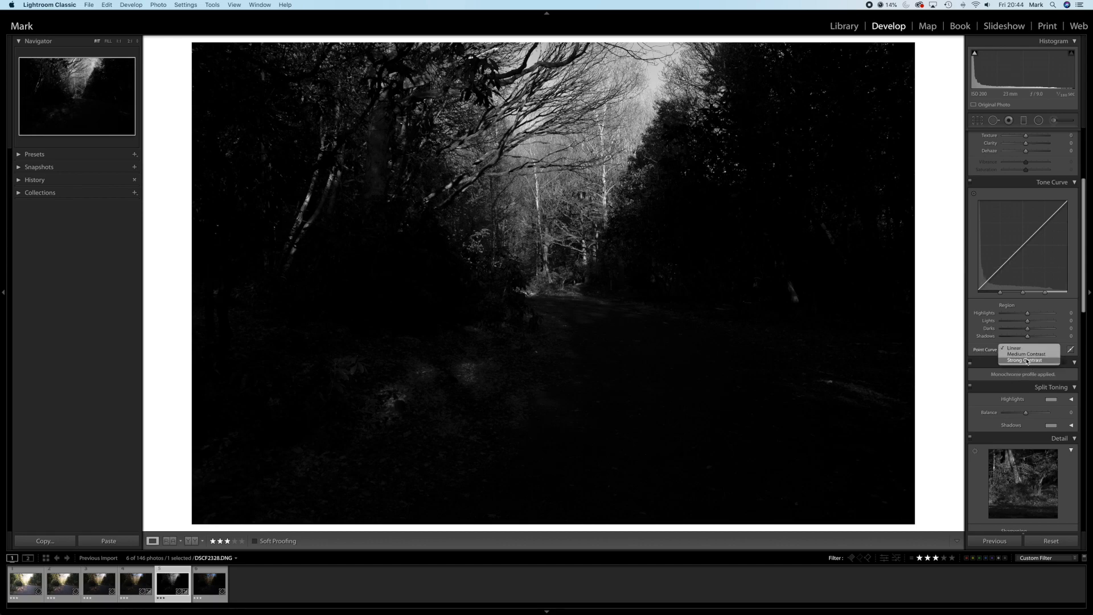
{"action": "left_click", "coordinate": [1020, 355]}
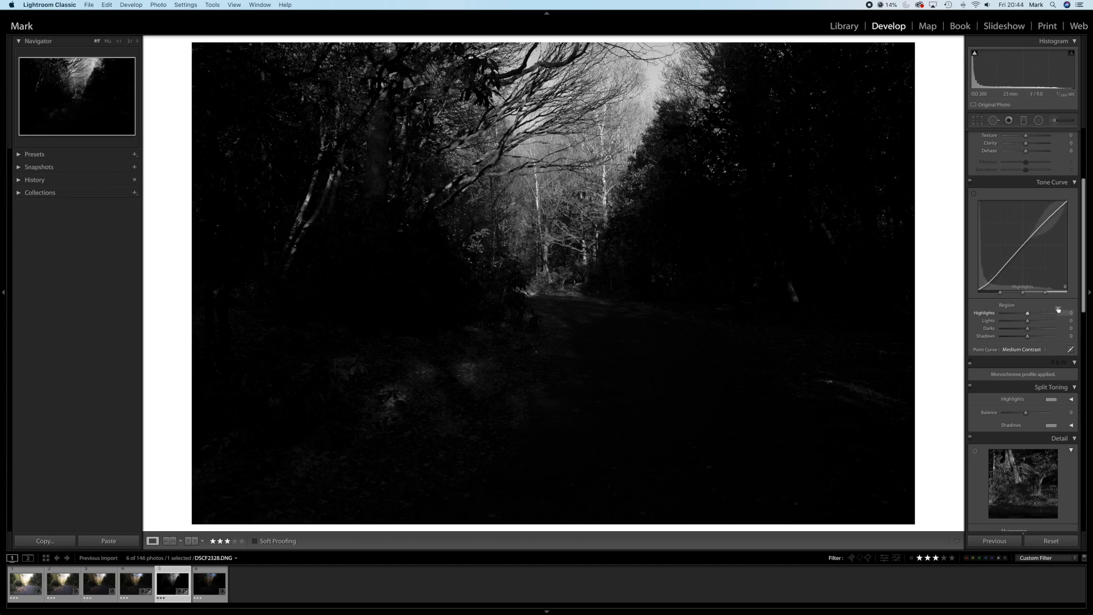
{"action": "left_click", "coordinate": [1017, 349]}
{"action": "left_click", "coordinate": [1014, 343]}
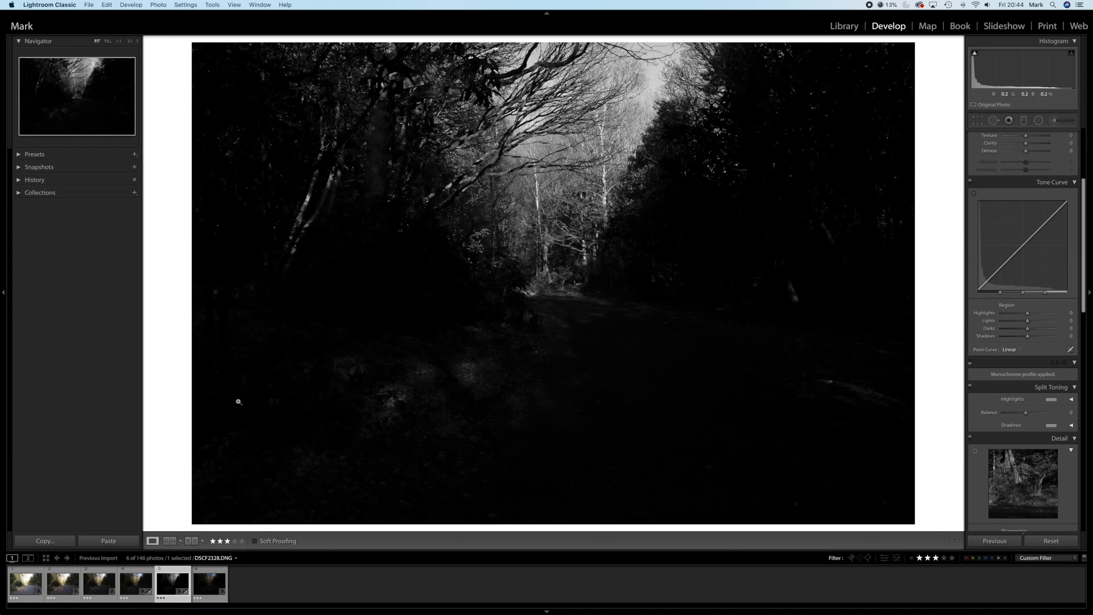
- Try an S-shaped tone curve with Lights raised to +39 and Darks lowered, and reset both regions to 0
{"action": "mouse_move", "coordinate": [1084, 282]}
{"action": "left_mouse_down"}
{"action": "mouse_move", "coordinate": [1084, 299]}
{"action": "mouse_move", "coordinate": [1085, 283]}
{"action": "left_mouse_up"}
{"action": "left_click_drag", "start_coordinate": [1044, 224], "coordinate": [1044, 215]}
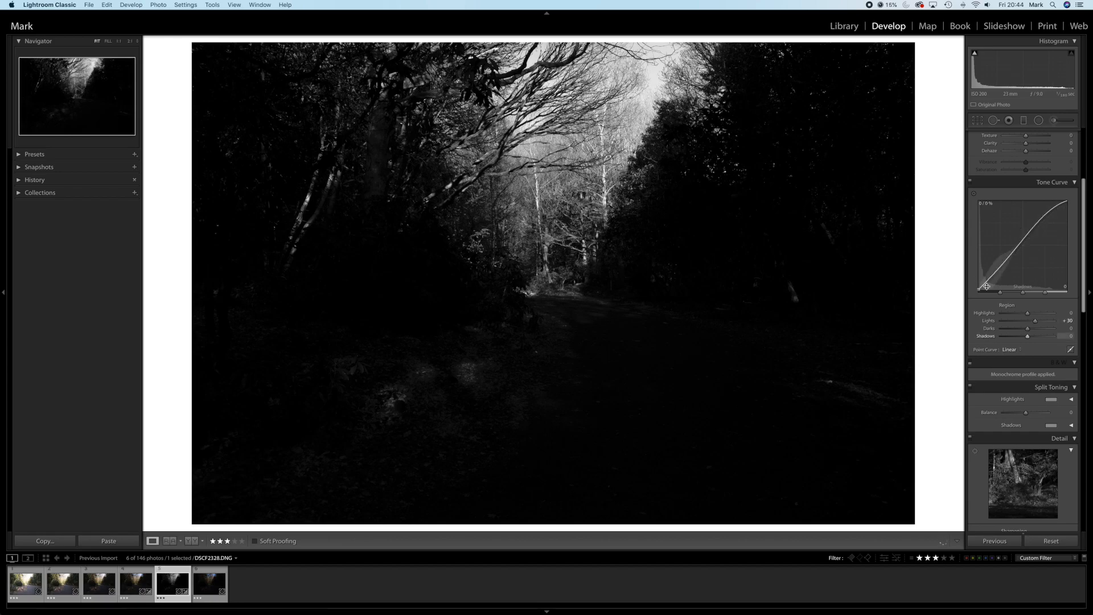
{"action": "left_click_drag", "start_coordinate": [1002, 266], "coordinate": [1002, 280]}
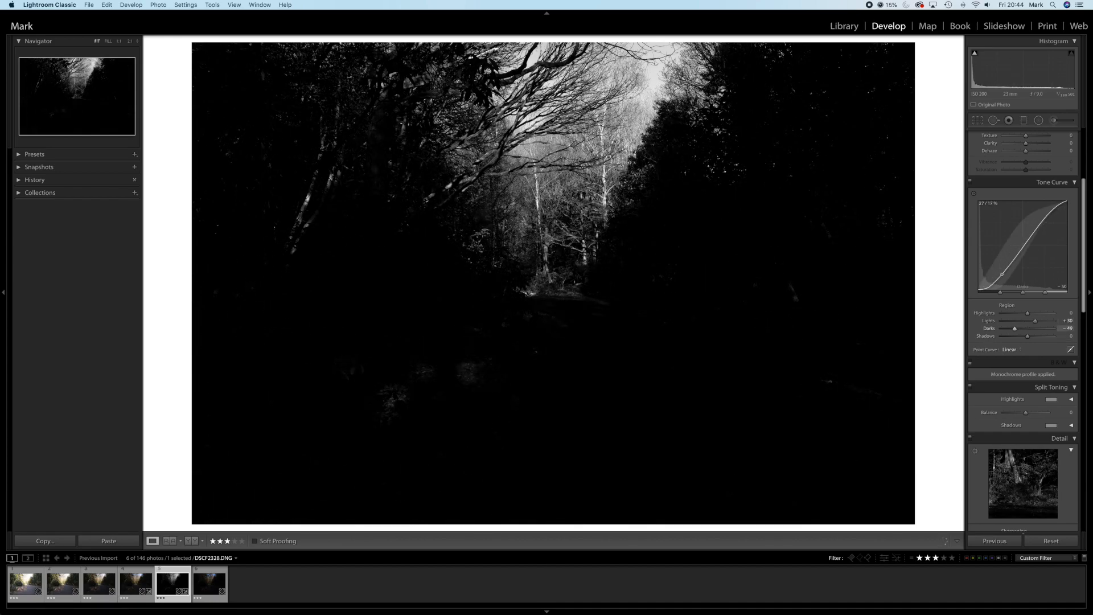
{"action": "left_click_drag", "start_coordinate": [1044, 219], "coordinate": [1044, 218]}
{"action": "left_click_drag", "start_coordinate": [1020, 250], "coordinate": [1006, 275]}
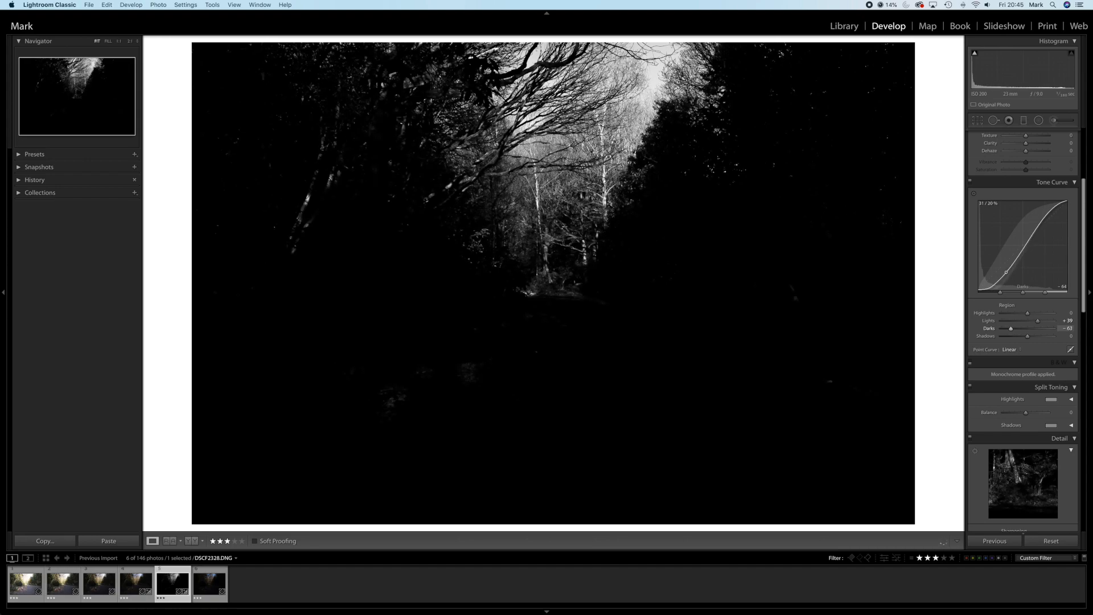
{"action": "double_click", "coordinate": [985, 320]}
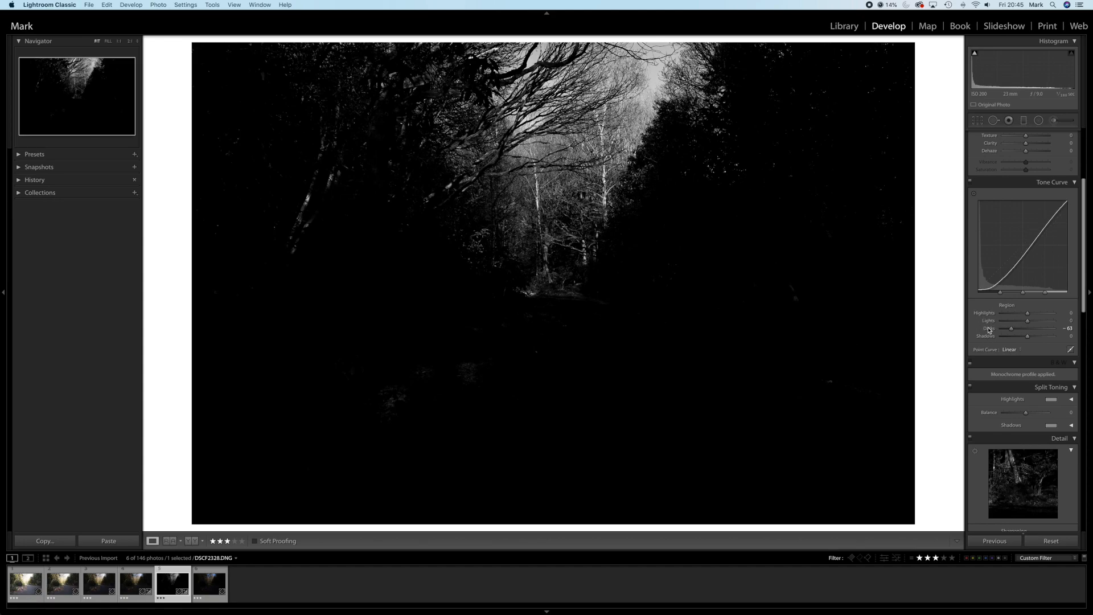
{"action": "double_click", "coordinate": [988, 330]}
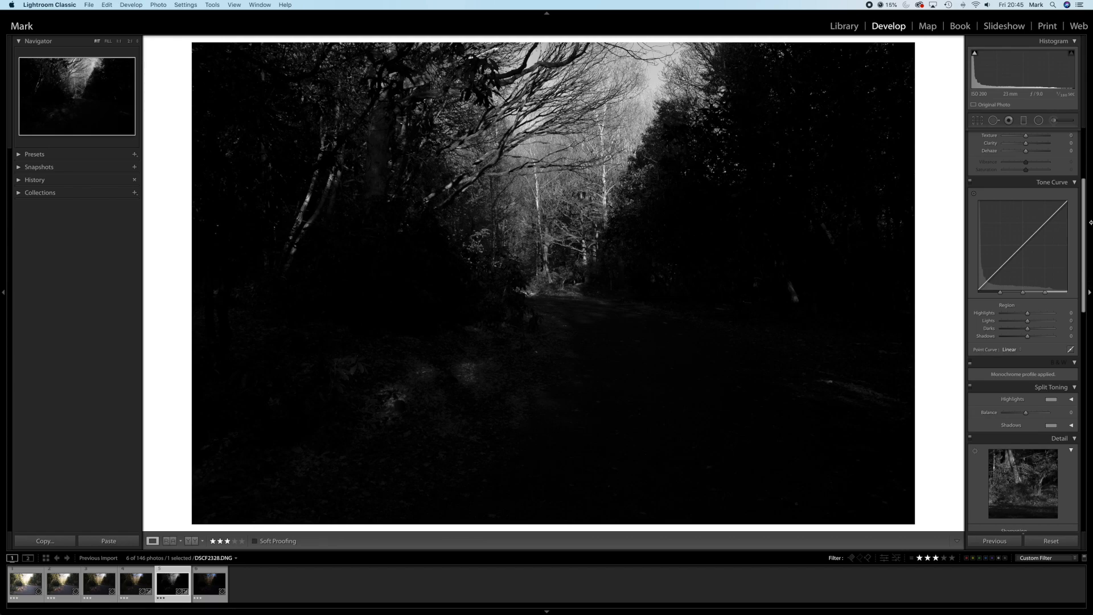
- Add a dark post-crop vignette with an amount of −30
{"action": "scroll", "coordinate": [1085, 281], "scroll_direction": "down", "scroll_amount": 10}
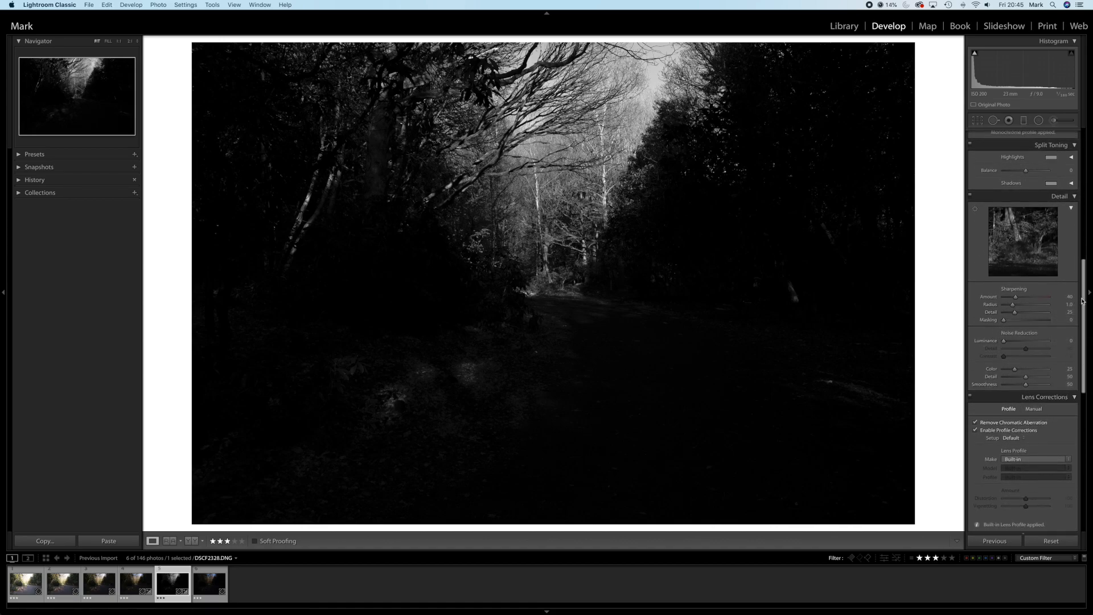
{"action": "left_click_drag", "start_coordinate": [1086, 325], "coordinate": [1089, 469]}
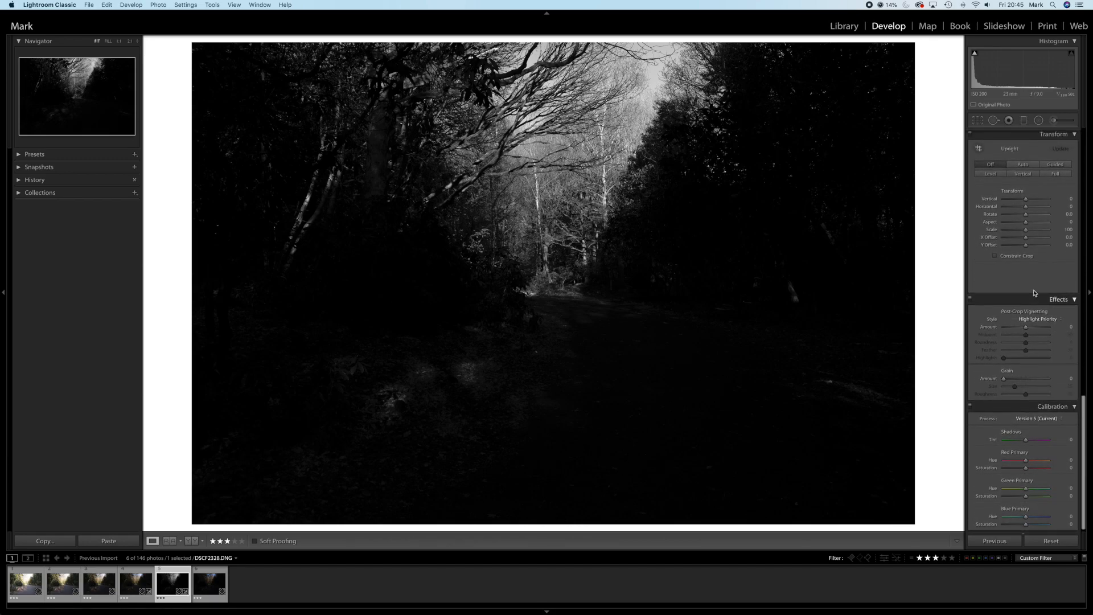
{"action": "mouse_move", "coordinate": [1026, 330]}
{"action": "left_mouse_down"}
{"action": "mouse_move", "coordinate": [1009, 331]}
{"action": "mouse_move", "coordinate": [1045, 332]}
{"action": "mouse_move", "coordinate": [1020, 338]}
{"action": "left_mouse_up"}
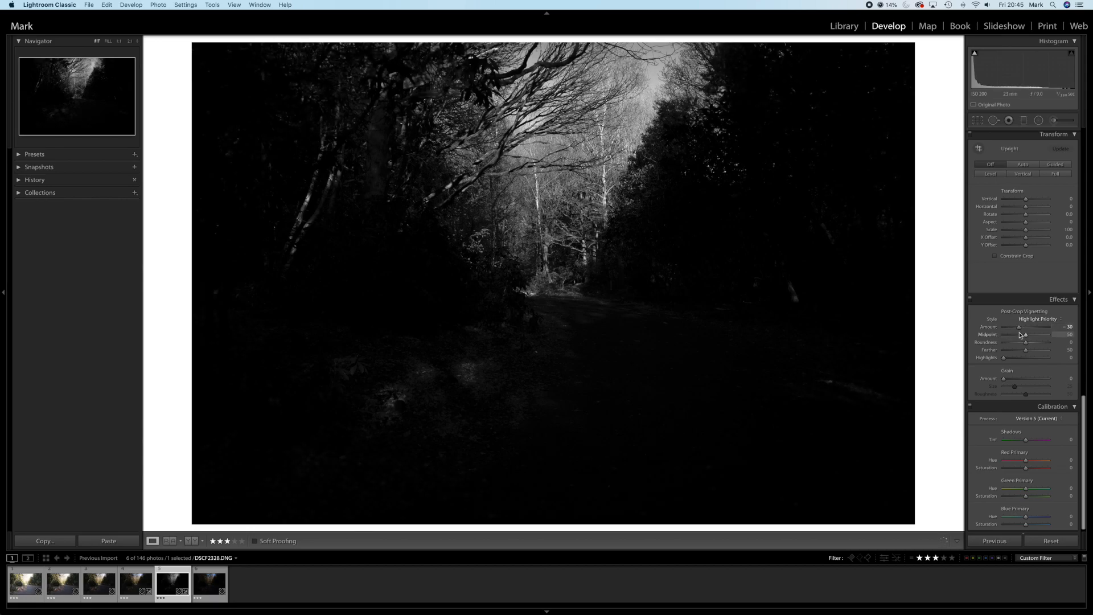
{"action": "scroll", "coordinate": [1076, 449], "scroll_direction": "down", "scroll_amount": 1}
- Start an adjustment brush with all effect values reset and the exposure set to −1.36
{"action": "left_click_drag", "start_coordinate": [1082, 495], "coordinate": [1089, 177]}
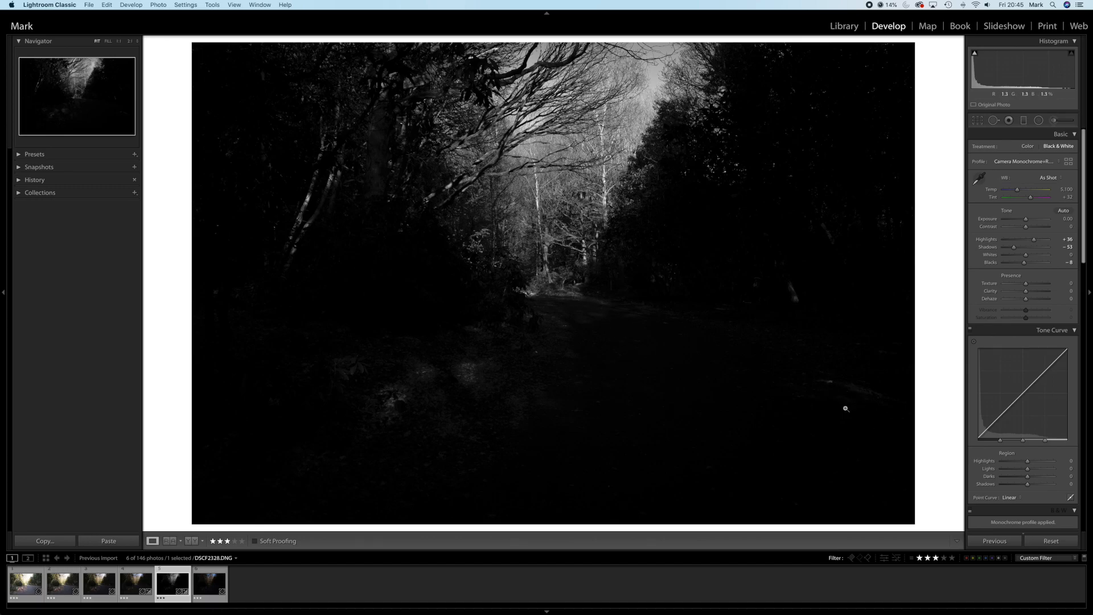
{"action": "left_click", "coordinate": [1056, 121]}
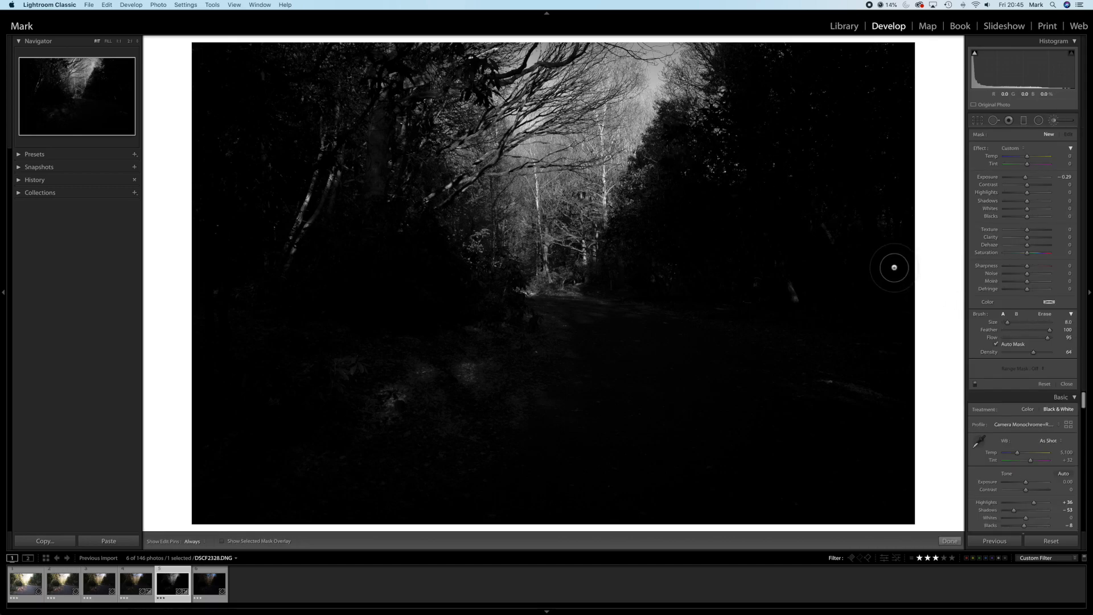
{"action": "double_click", "coordinate": [980, 146]}
{"action": "left_click_drag", "start_coordinate": [1027, 177], "coordinate": [1020, 179]}
- Show the mask overlay and paint the darkening brush over the bright patch beside the path at the photo's right edge
{"action": "key", "text": "h"}
{"action": "key", "text": "h"}
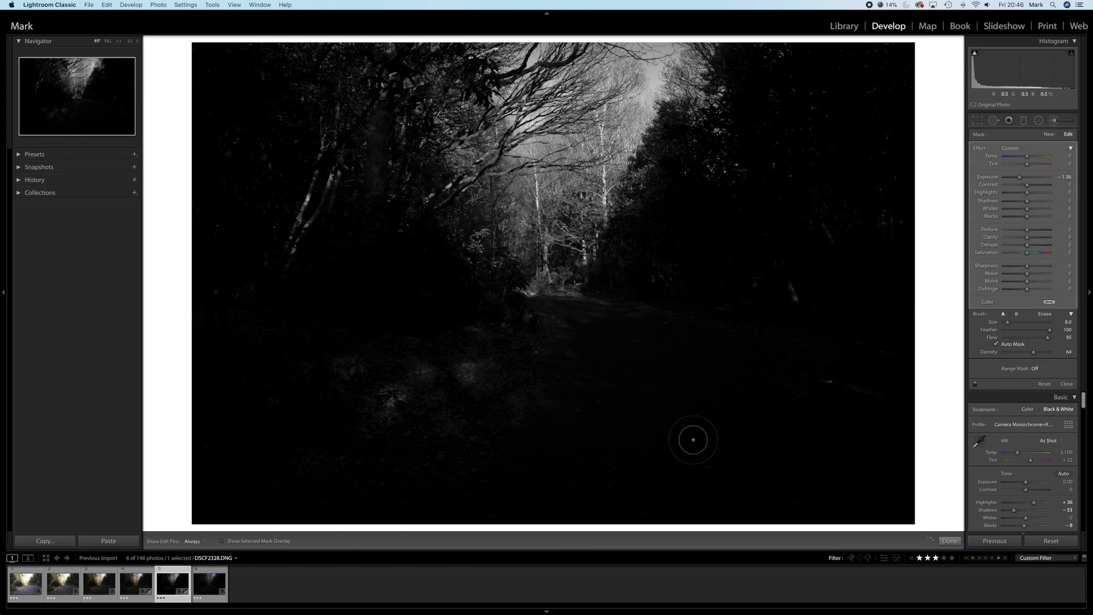
{"action": "left_click", "coordinate": [222, 542]}
{"action": "mouse_move", "coordinate": [895, 385]}
{"action": "left_mouse_down"}
{"action": "mouse_move", "coordinate": [876, 376]}
{"action": "mouse_move", "coordinate": [820, 387]}
{"action": "left_mouse_up"}
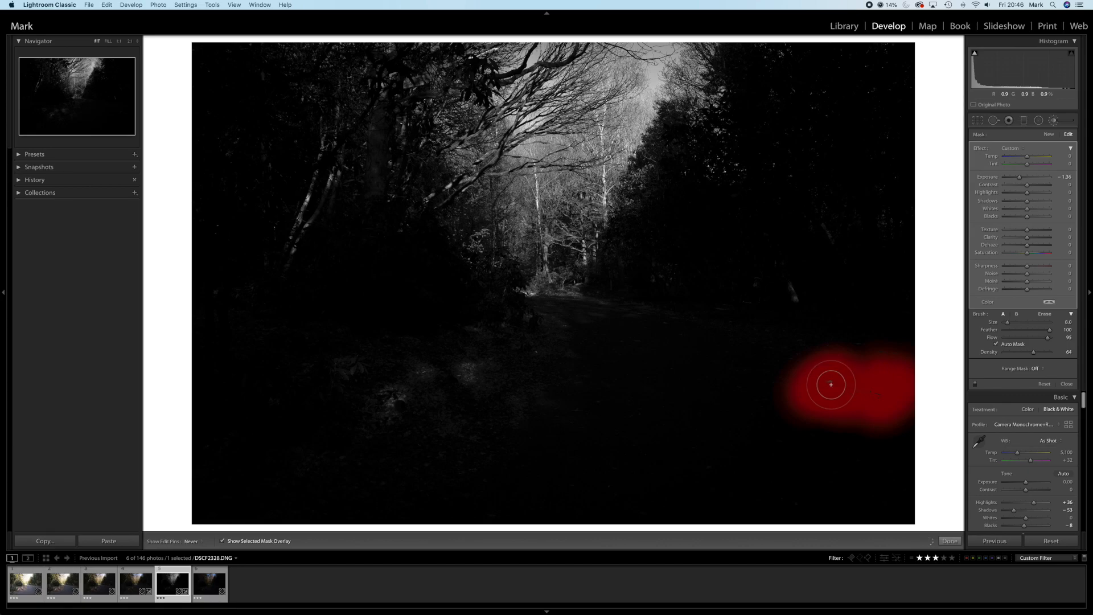
{"action": "mouse_move", "coordinate": [822, 379]}
{"action": "left_mouse_down"}
{"action": "mouse_move", "coordinate": [874, 387]}
{"action": "mouse_move", "coordinate": [841, 394]}
{"action": "mouse_move", "coordinate": [863, 414]}
{"action": "left_mouse_up"}
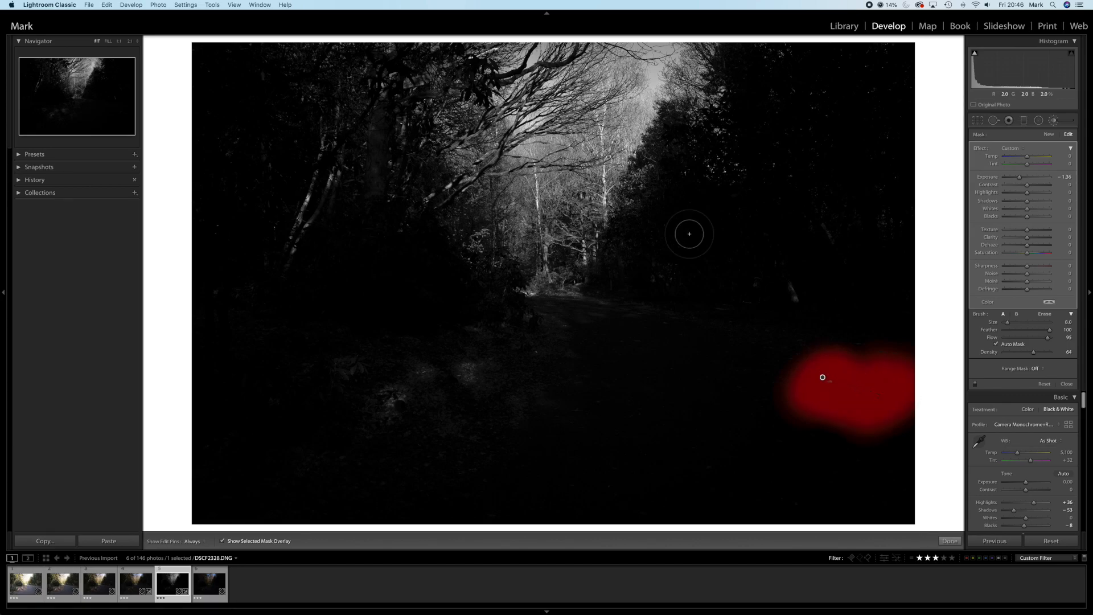
- Reduce the brush to size 5 and paint the darkening over the bright trunk by the right-hand trees and two spots among the left-hand trees
{"action": "scroll", "coordinate": [797, 308], "scroll_direction": "down", "scroll_amount": 3}
{"action": "key", "text": "h"}
{"action": "left_click_drag", "start_coordinate": [795, 290], "coordinate": [791, 282]}
{"action": "key", "text": "h"}
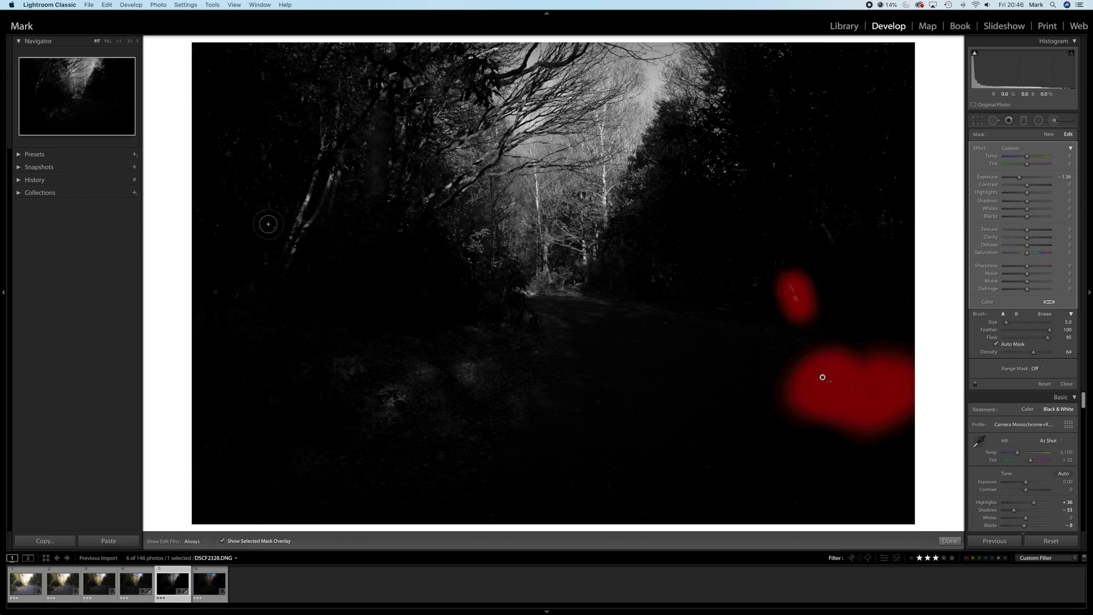
{"action": "left_click_drag", "start_coordinate": [279, 226], "coordinate": [271, 228]}
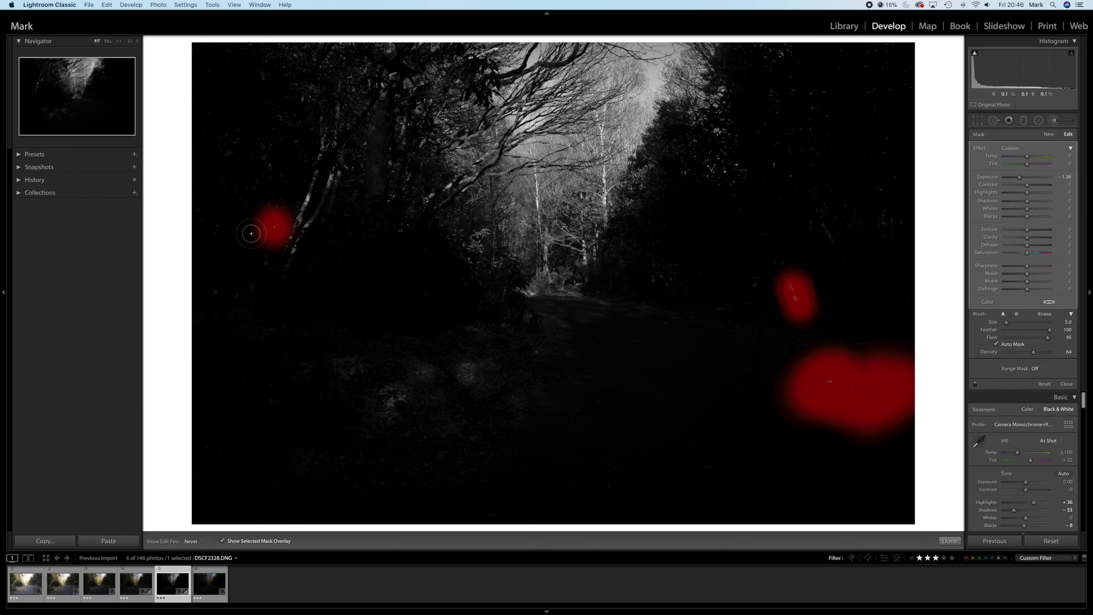
{"action": "left_click", "coordinate": [217, 228]}
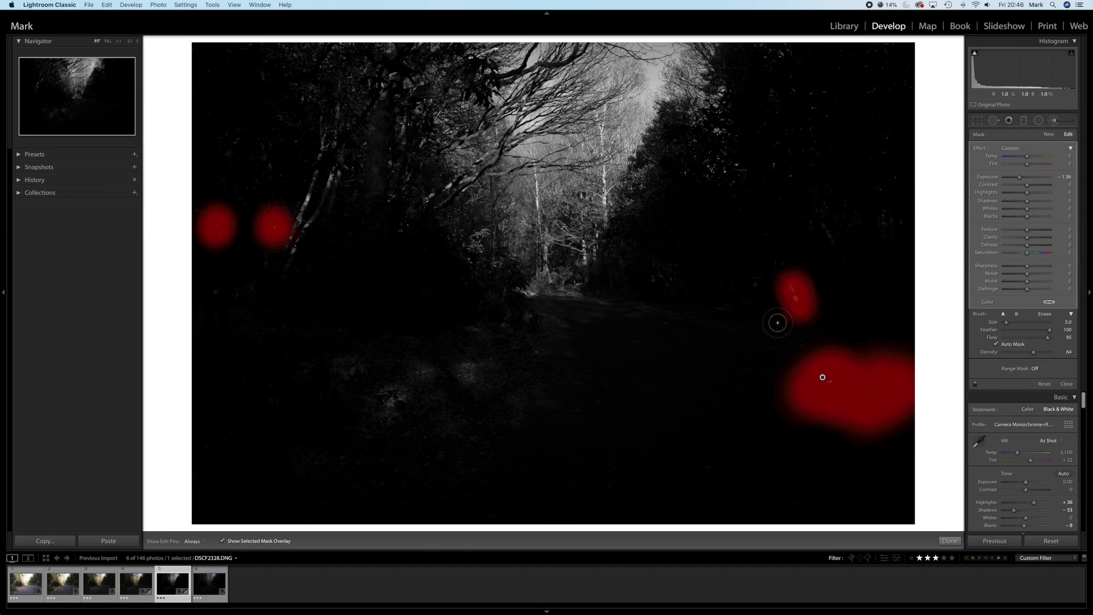
- Lower the darkening brush's exposure to −2.59, paint over more bright spots among the left-hand trees, and finish the brush adjustment
{"action": "left_click", "coordinate": [222, 541]}
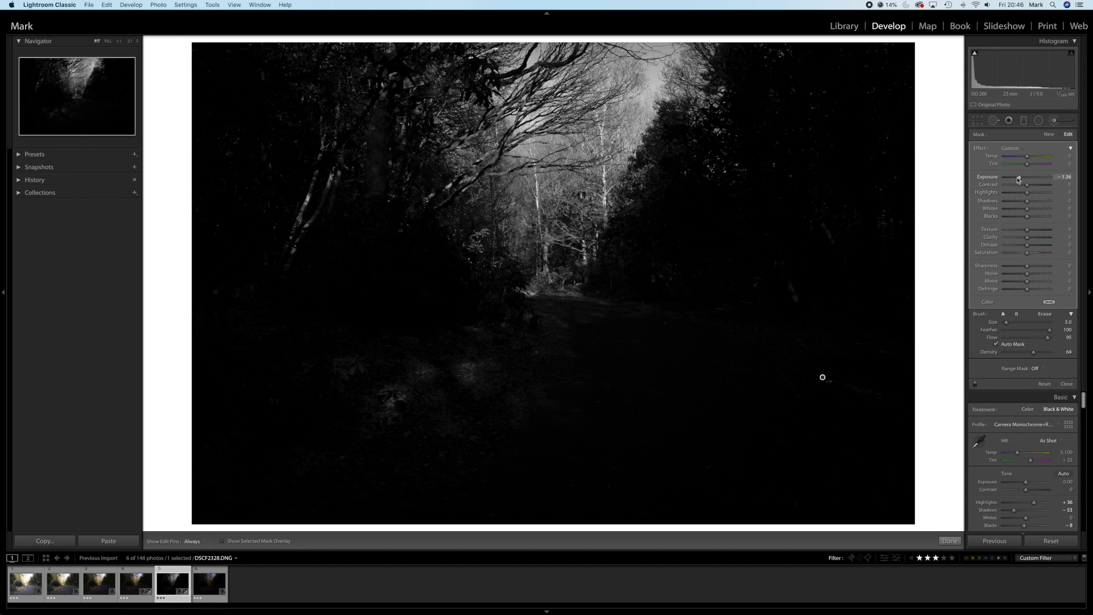
{"action": "mouse_move", "coordinate": [1021, 180]}
{"action": "left_mouse_down"}
{"action": "mouse_move", "coordinate": [1004, 180]}
{"action": "mouse_move", "coordinate": [1058, 186]}
{"action": "mouse_move", "coordinate": [1005, 183]}
{"action": "mouse_move", "coordinate": [1048, 184]}
{"action": "mouse_move", "coordinate": [1012, 188]}
{"action": "left_mouse_up"}
{"action": "mouse_move", "coordinate": [216, 220]}
{"action": "left_mouse_down"}
{"action": "mouse_move", "coordinate": [217, 236]}
{"action": "mouse_move", "coordinate": [213, 220]}
{"action": "mouse_move", "coordinate": [263, 243]}
{"action": "left_mouse_up"}
{"action": "key", "text": "h"}
{"action": "key", "text": "h"}
{"action": "left_click", "coordinate": [222, 541]}
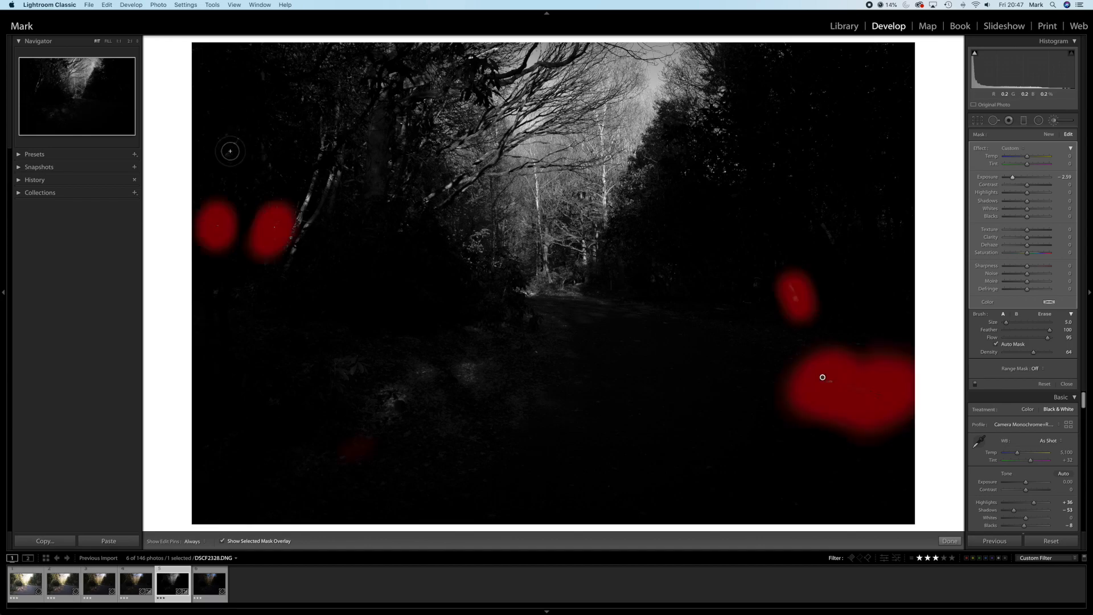
{"action": "key", "text": "h"}
{"action": "mouse_move", "coordinate": [233, 142]}
{"action": "left_mouse_down"}
{"action": "mouse_move", "coordinate": [222, 134]}
{"action": "mouse_move", "coordinate": [219, 156]}
{"action": "left_mouse_up"}
{"action": "left_click", "coordinate": [948, 541]}
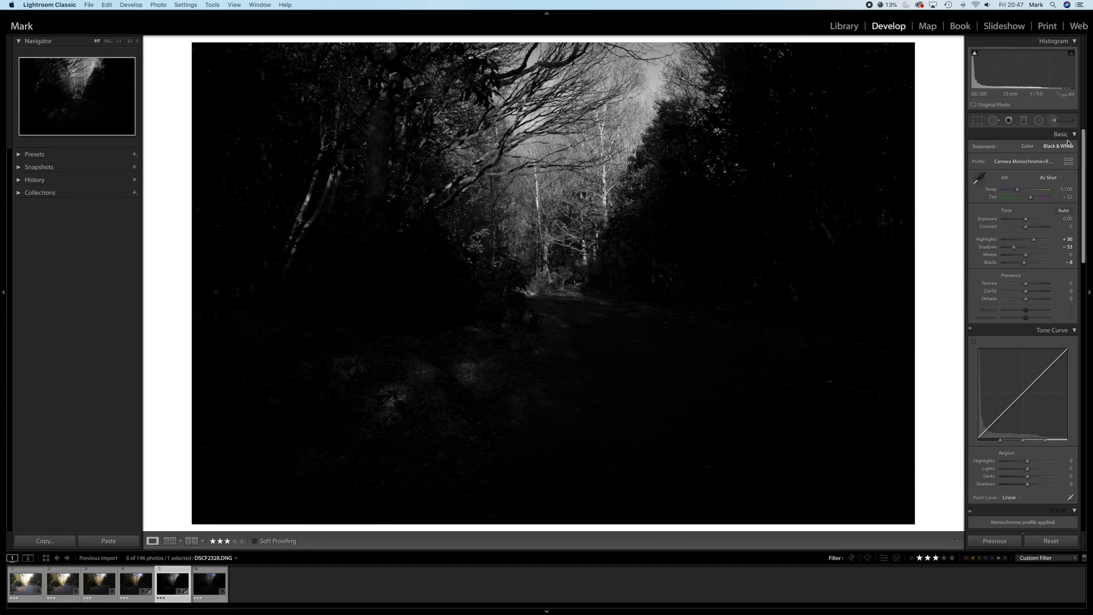
- Start a new size 3 adjustment brush with exposure 1.30 and paint over the far end of the path
{"action": "key", "text": "k"}
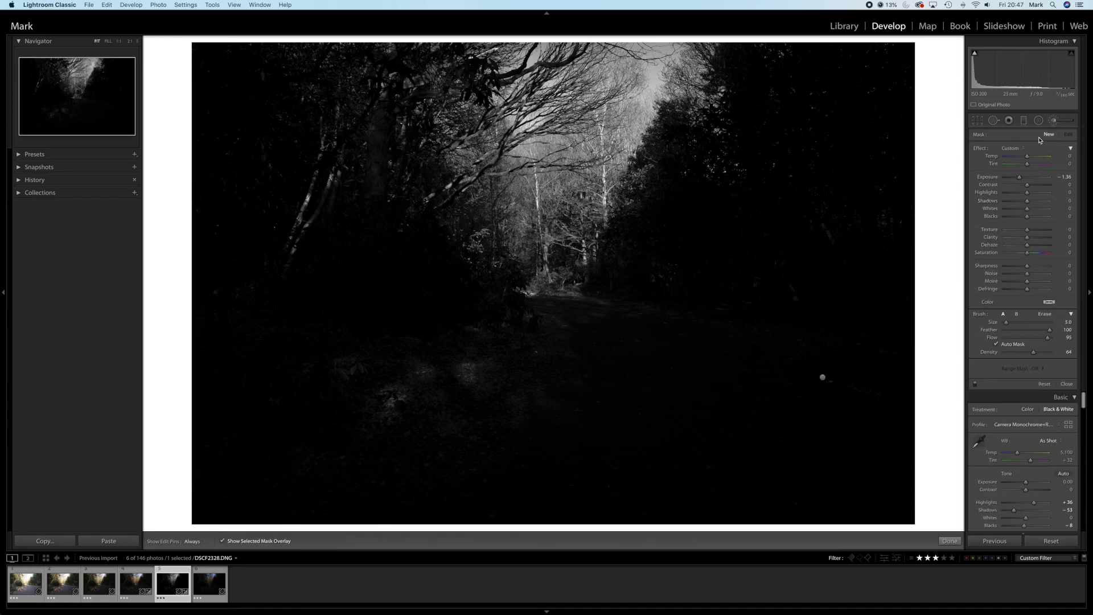
{"action": "double_click", "coordinate": [982, 149]}
{"action": "left_click_drag", "start_coordinate": [1026, 182], "coordinate": [1032, 179]}
{"action": "left_click_drag", "start_coordinate": [1033, 178], "coordinate": [1036, 179]}
{"action": "key", "text": "bracketleft"}
{"action": "key", "text": "bracketleft"}
{"action": "key", "text": "h"}
{"action": "mouse_move", "coordinate": [581, 301]}
{"action": "left_mouse_down"}
{"action": "mouse_move", "coordinate": [533, 307]}
{"action": "mouse_move", "coordinate": [612, 305]}
{"action": "mouse_move", "coordinate": [569, 309]}
{"action": "mouse_move", "coordinate": [592, 313]}
{"action": "left_mouse_up"}
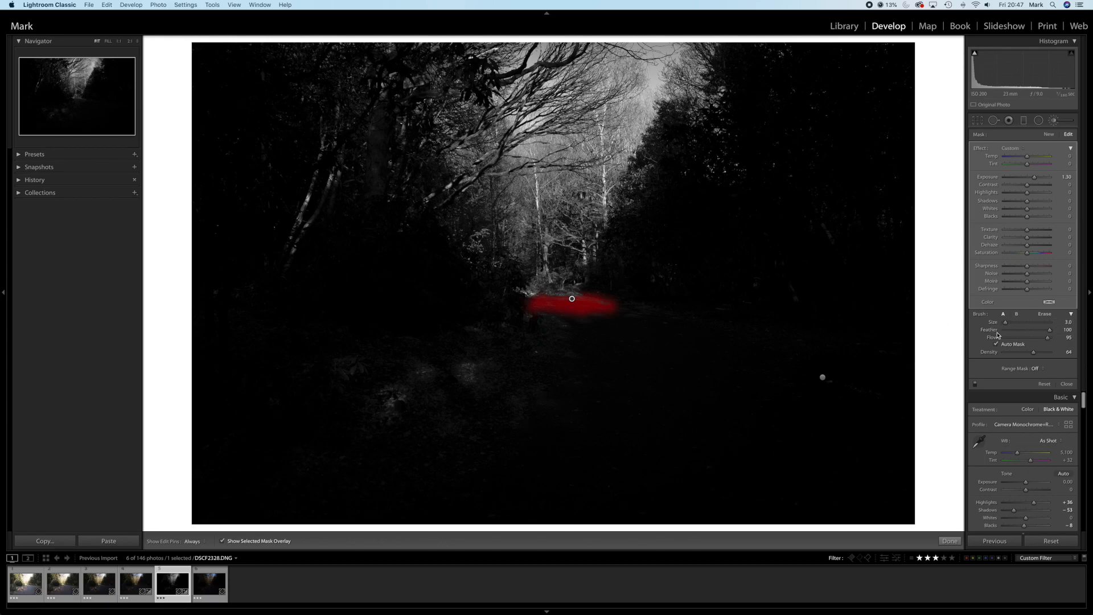
- Reduce the brush flow to 67, paint across the far end of the path again, and finish the adjustment
{"action": "left_click_drag", "start_coordinate": [1050, 340], "coordinate": [1034, 340]}
{"action": "mouse_move", "coordinate": [604, 310]}
{"action": "left_mouse_down"}
{"action": "mouse_move", "coordinate": [617, 310]}
{"action": "mouse_move", "coordinate": [547, 310]}
{"action": "left_mouse_up"}
{"action": "left_click", "coordinate": [950, 541]}
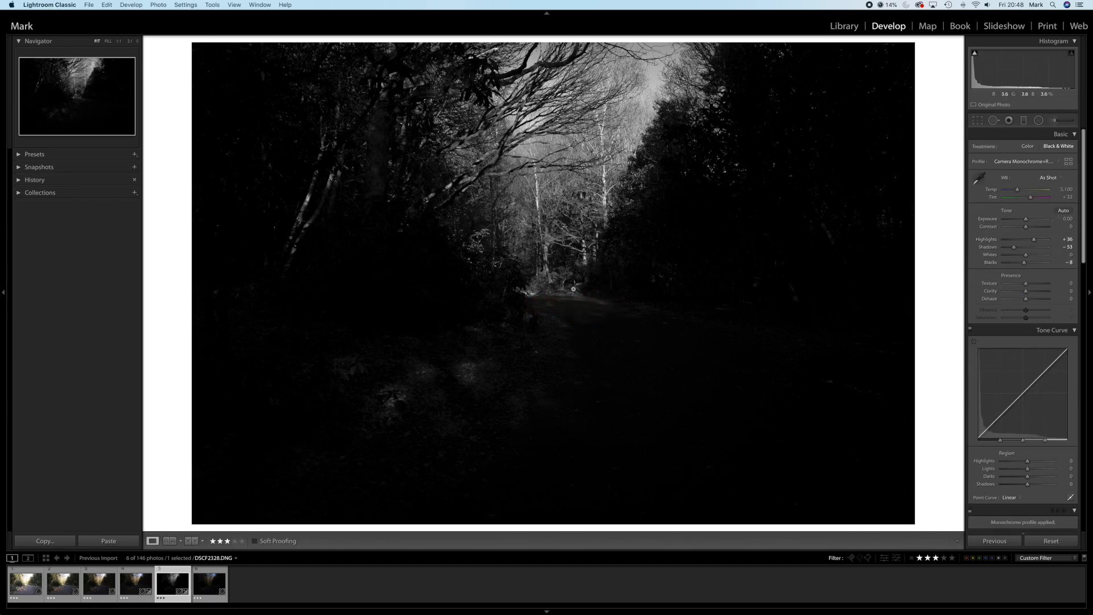
- Add a size 5 adjustment brush with exposure 0.88 and paint the next stretch of path, extending it toward the right-hand verge
{"action": "left_click", "coordinate": [1056, 121]}
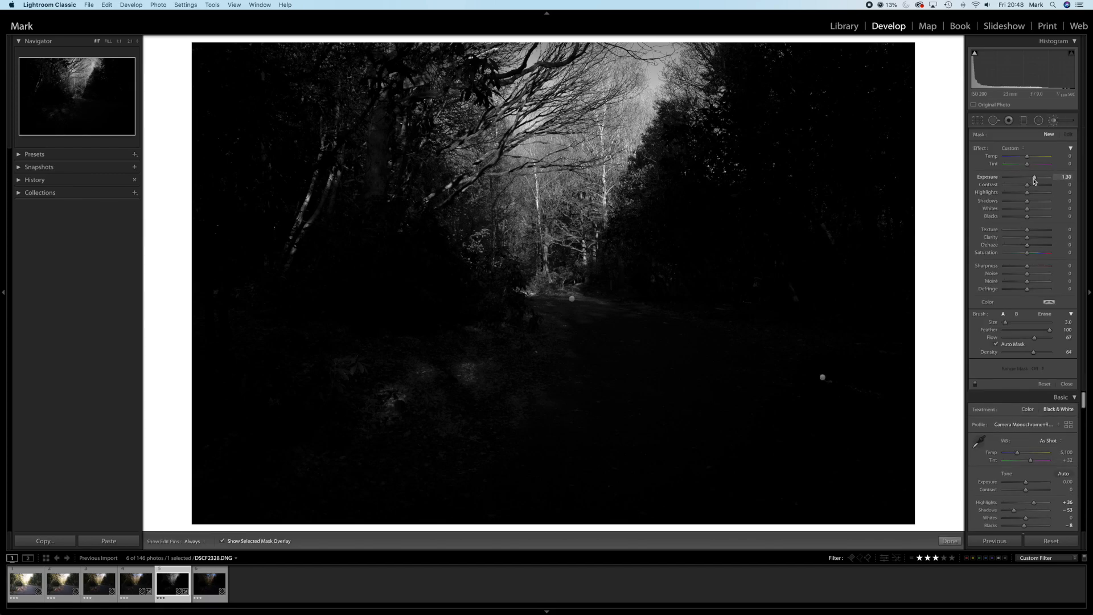
{"action": "left_click_drag", "start_coordinate": [1036, 180], "coordinate": [1032, 179]}
{"action": "key", "text": "bracketright"}
{"action": "key", "text": "bracketright"}
{"action": "key", "text": "h"}
{"action": "mouse_move", "coordinate": [573, 312]}
{"action": "left_mouse_down"}
{"action": "mouse_move", "coordinate": [620, 314]}
{"action": "mouse_move", "coordinate": [539, 311]}
{"action": "mouse_move", "coordinate": [626, 317]}
{"action": "mouse_move", "coordinate": [538, 313]}
{"action": "left_mouse_up"}
{"action": "key", "text": "h"}
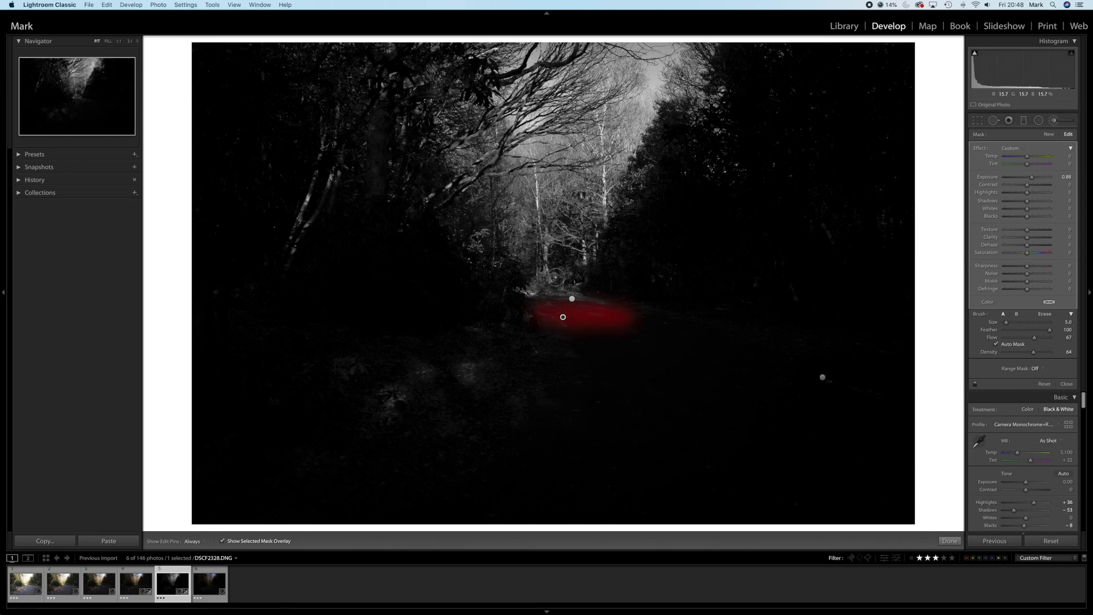
{"action": "key", "text": "h"}
{"action": "key", "text": "h"}
{"action": "mouse_move", "coordinate": [650, 325]}
{"action": "left_mouse_down"}
{"action": "mouse_move", "coordinate": [556, 328]}
{"action": "mouse_move", "coordinate": [657, 326]}
{"action": "left_mouse_up"}
{"action": "key", "text": "h"}
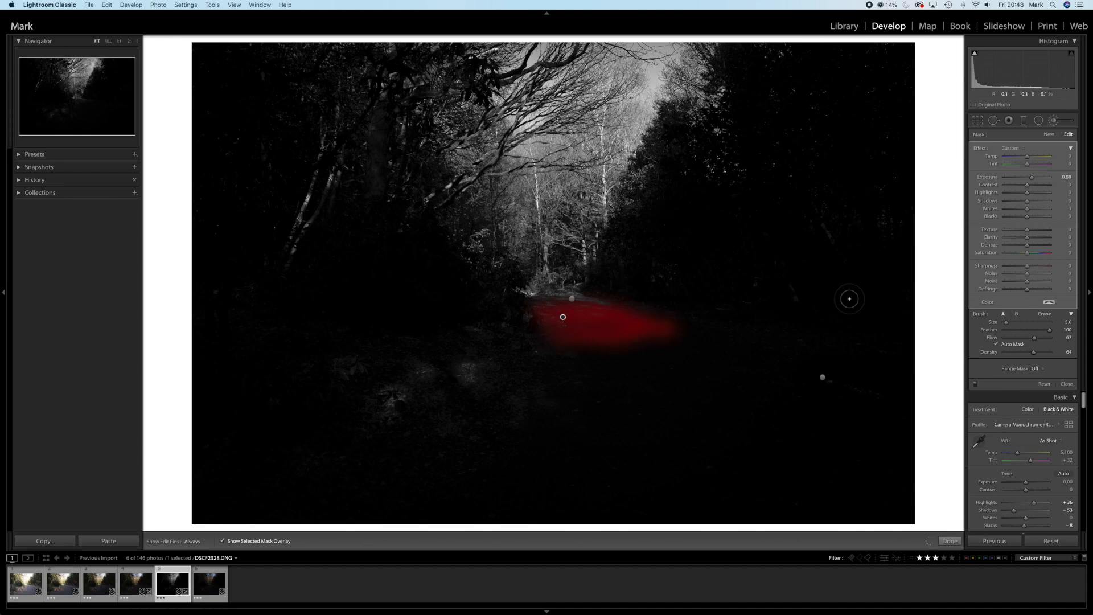
{"action": "left_click", "coordinate": [950, 541]}
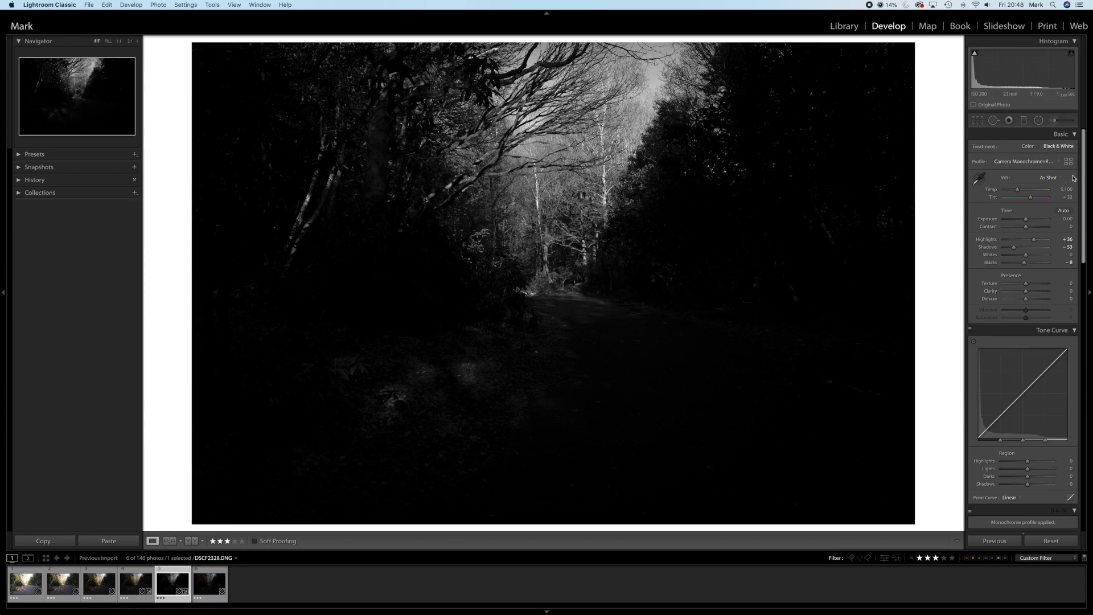
- Add a size 10 adjustment brush with exposure 0.54 and paint the broader stretch of path nearer the viewer
{"action": "left_click", "coordinate": [1063, 121]}
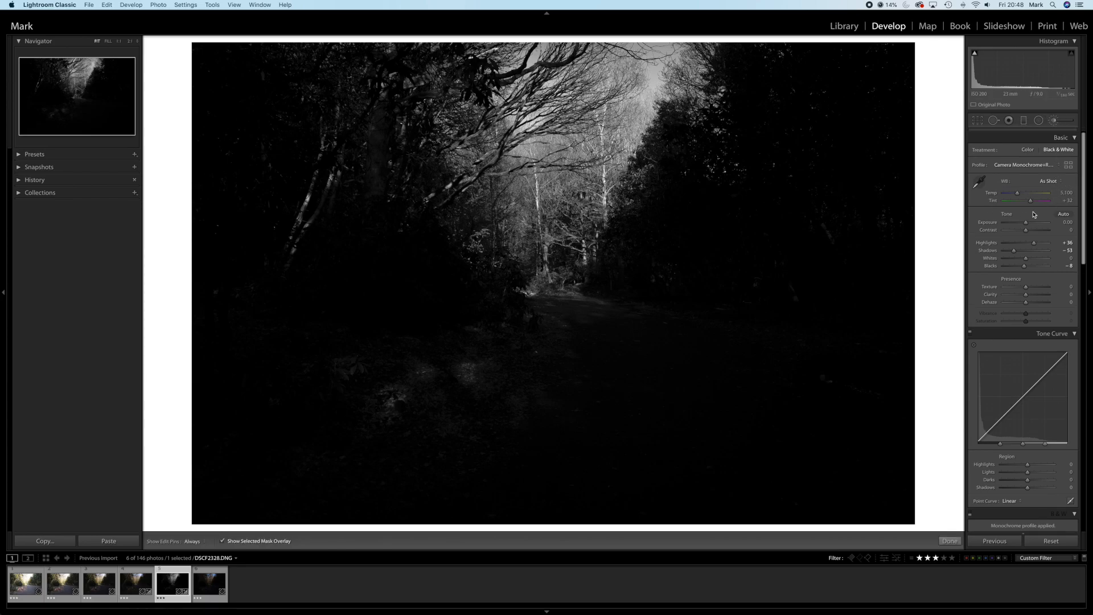
{"action": "left_click_drag", "start_coordinate": [1032, 178], "coordinate": [1032, 179]}
{"action": "scroll", "coordinate": [576, 345], "scroll_direction": "up", "scroll_amount": 3}
{"action": "key", "text": "h"}
{"action": "left_click_drag", "start_coordinate": [615, 342], "coordinate": [709, 346]}
{"action": "mouse_move", "coordinate": [567, 348]}
{"action": "left_mouse_down"}
{"action": "mouse_move", "coordinate": [639, 366]}
{"action": "mouse_move", "coordinate": [733, 356]}
{"action": "mouse_move", "coordinate": [671, 326]}
{"action": "mouse_move", "coordinate": [564, 347]}
{"action": "left_mouse_up"}
{"action": "mouse_move", "coordinate": [678, 381]}
{"action": "left_mouse_down"}
{"action": "mouse_move", "coordinate": [753, 357]}
{"action": "mouse_move", "coordinate": [578, 380]}
{"action": "mouse_move", "coordinate": [574, 411]}
{"action": "left_mouse_up"}
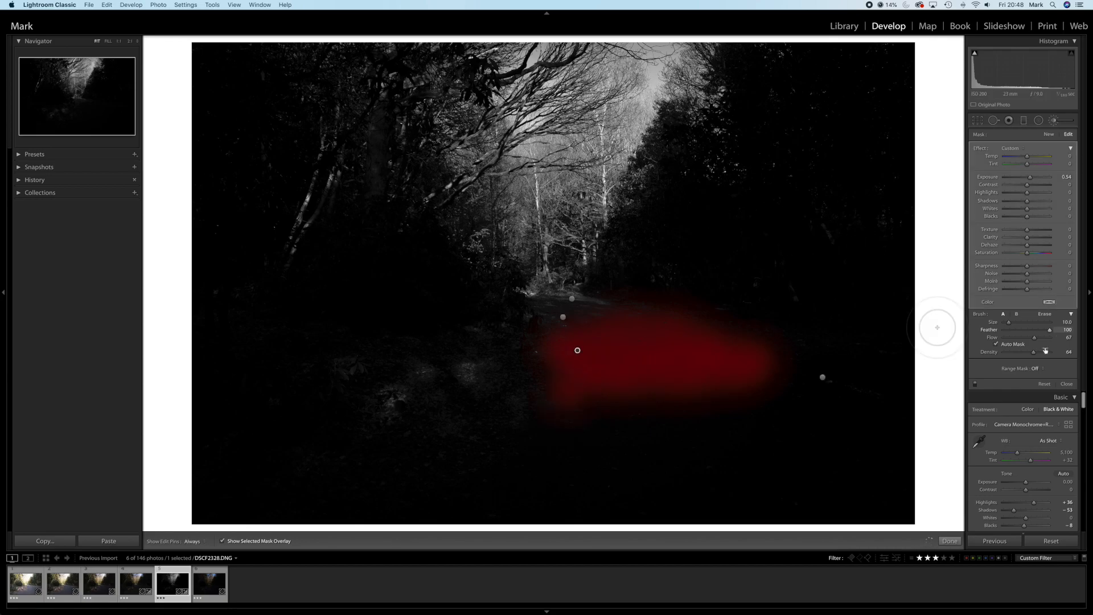
{"action": "left_click", "coordinate": [950, 541]}
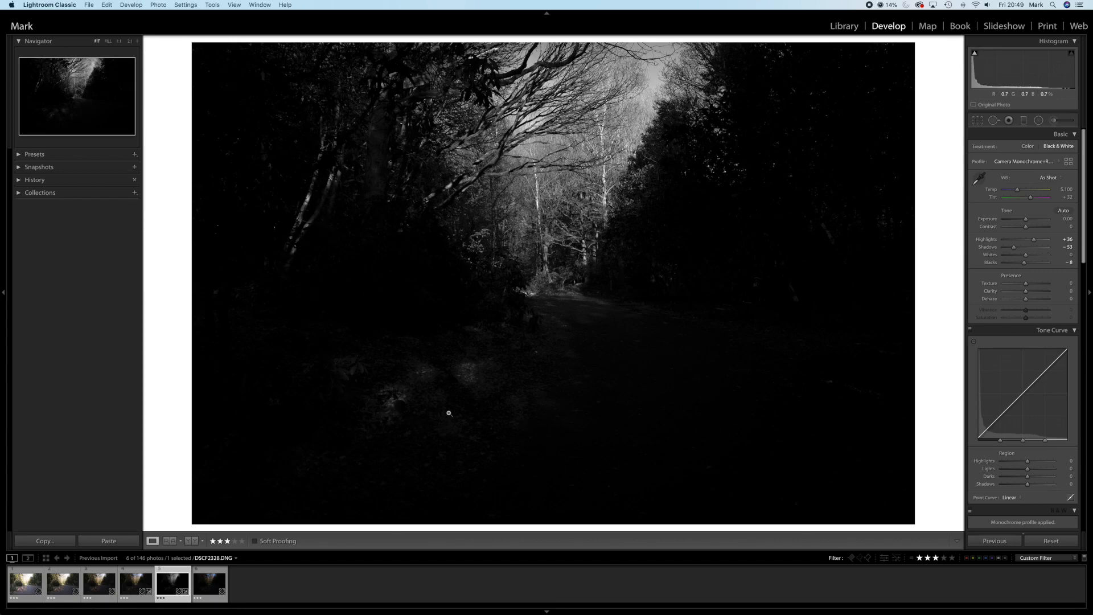
- Crop the photo to a 1 x 1 square, tightening the frame to trim part of the dark foreground, and apply the crop
{"action": "left_click", "coordinate": [978, 121]}
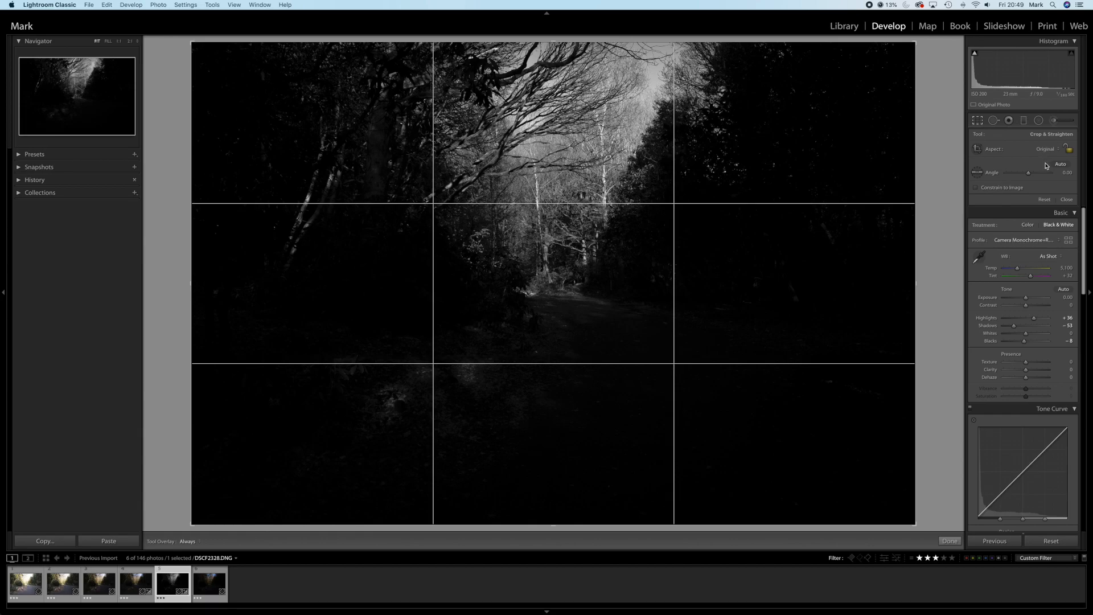
{"action": "left_click", "coordinate": [1052, 149]}
{"action": "left_click", "coordinate": [1032, 169]}
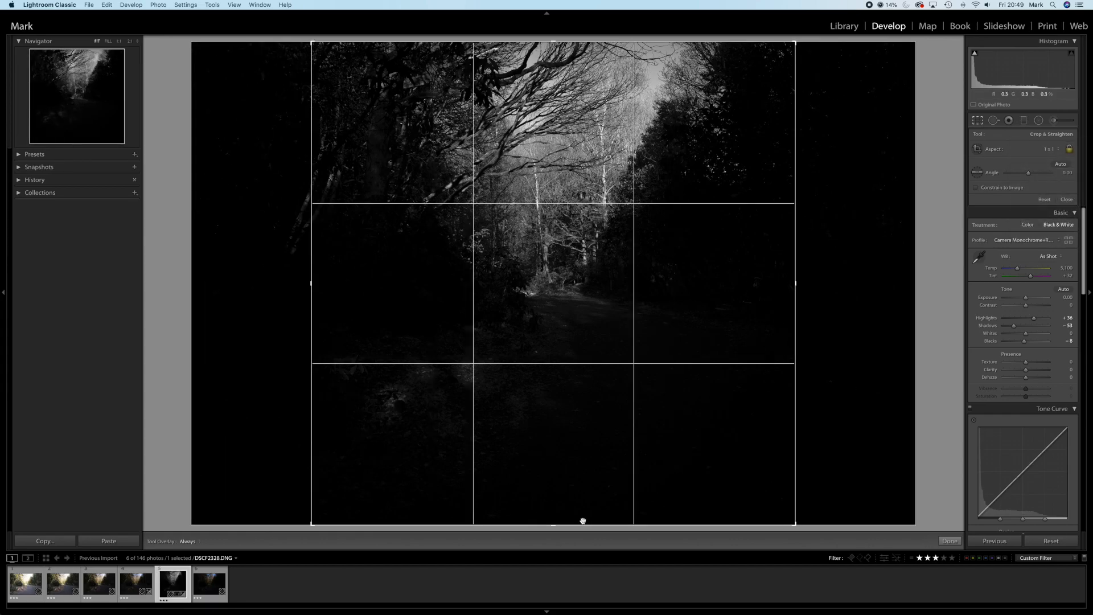
{"action": "left_click_drag", "start_coordinate": [552, 525], "coordinate": [553, 490]}
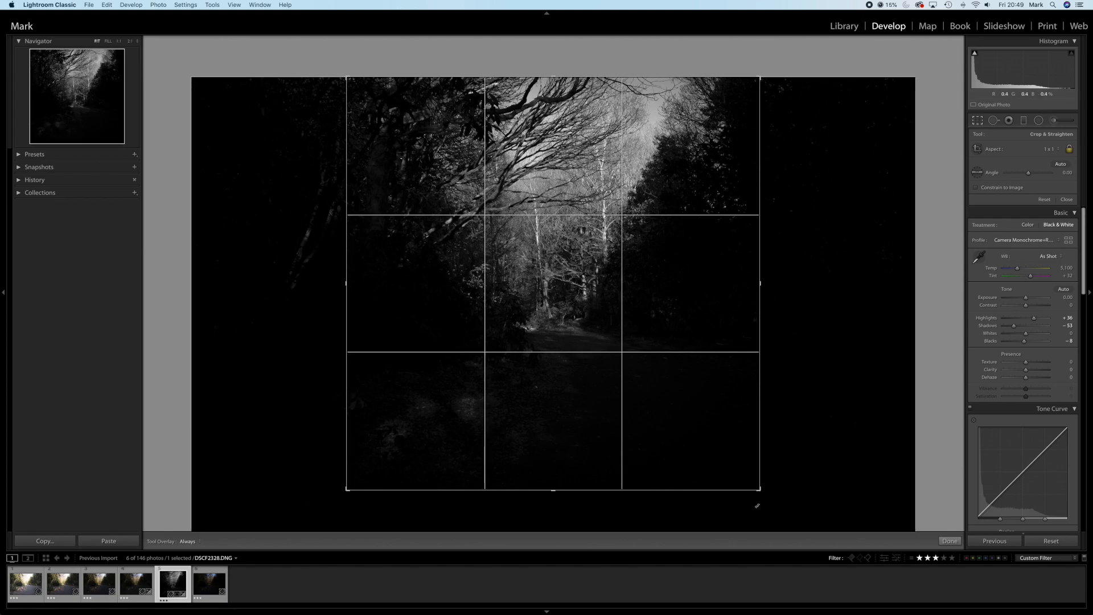
{"action": "left_click_drag", "start_coordinate": [764, 495], "coordinate": [767, 497]}
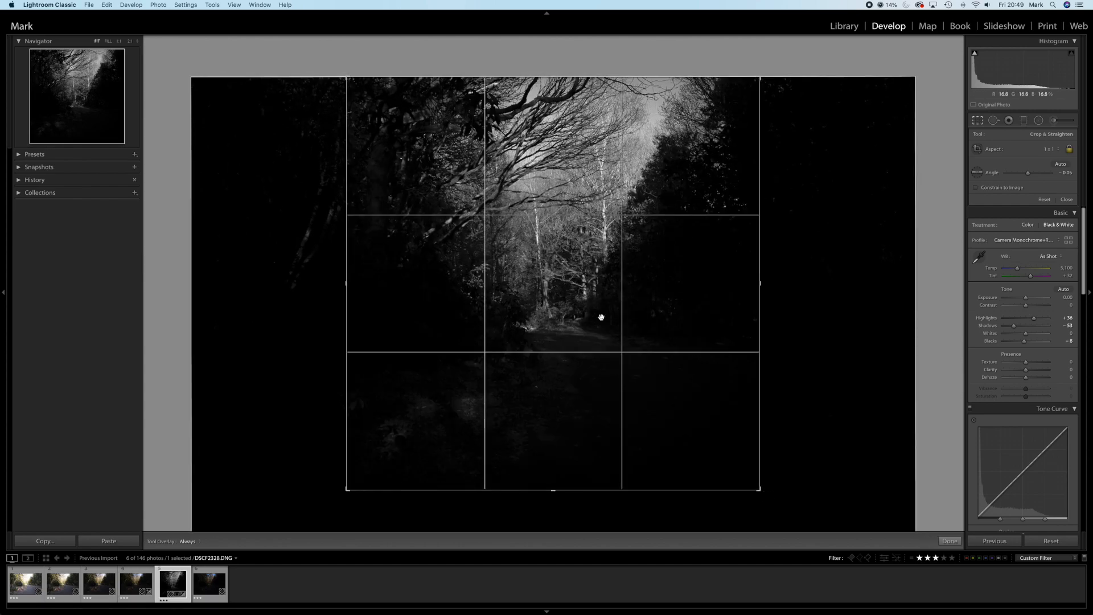
{"action": "left_click", "coordinate": [950, 541]}
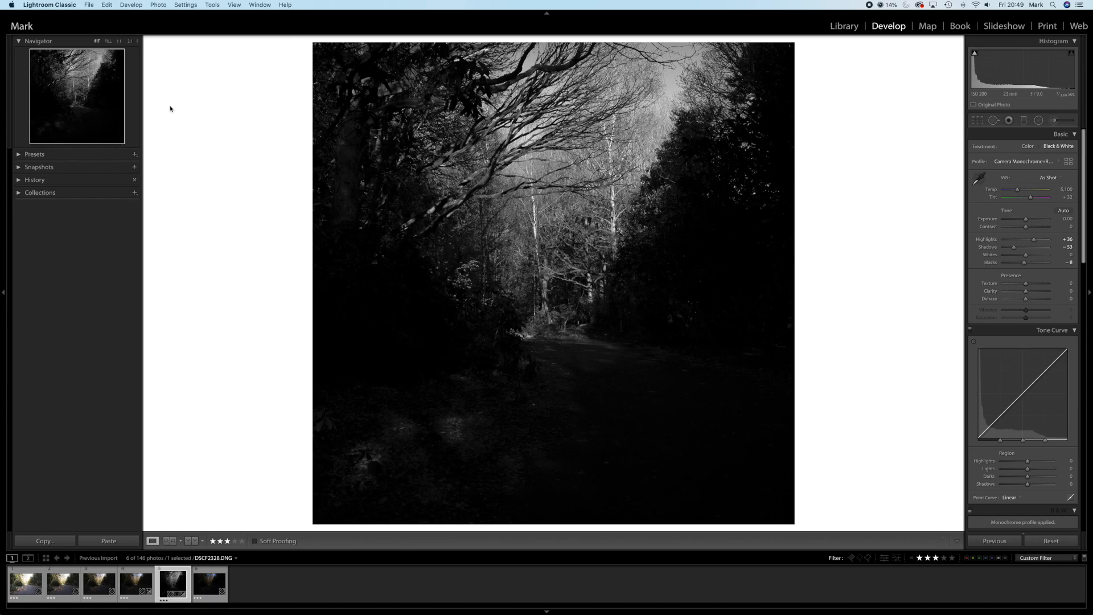
- Inspect the photo at 1:1, heal the bright leaf on the ground beside the path, and return to the full-image view
{"action": "left_click", "coordinate": [546, 276]}
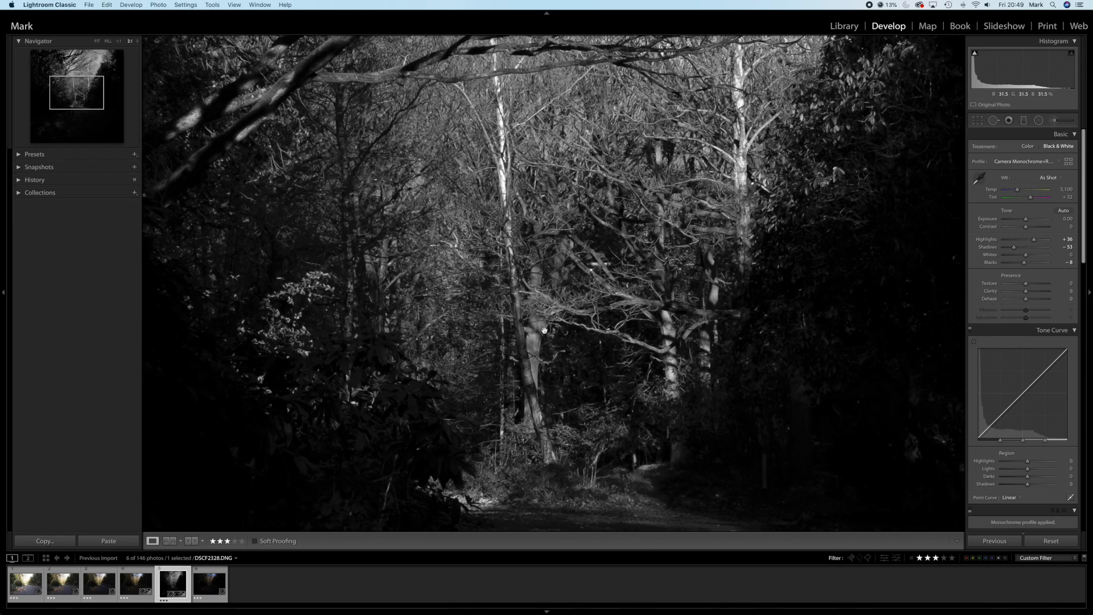
{"action": "left_click_drag", "start_coordinate": [458, 420], "coordinate": [568, 85]}
{"action": "left_click_drag", "start_coordinate": [504, 329], "coordinate": [561, 226]}
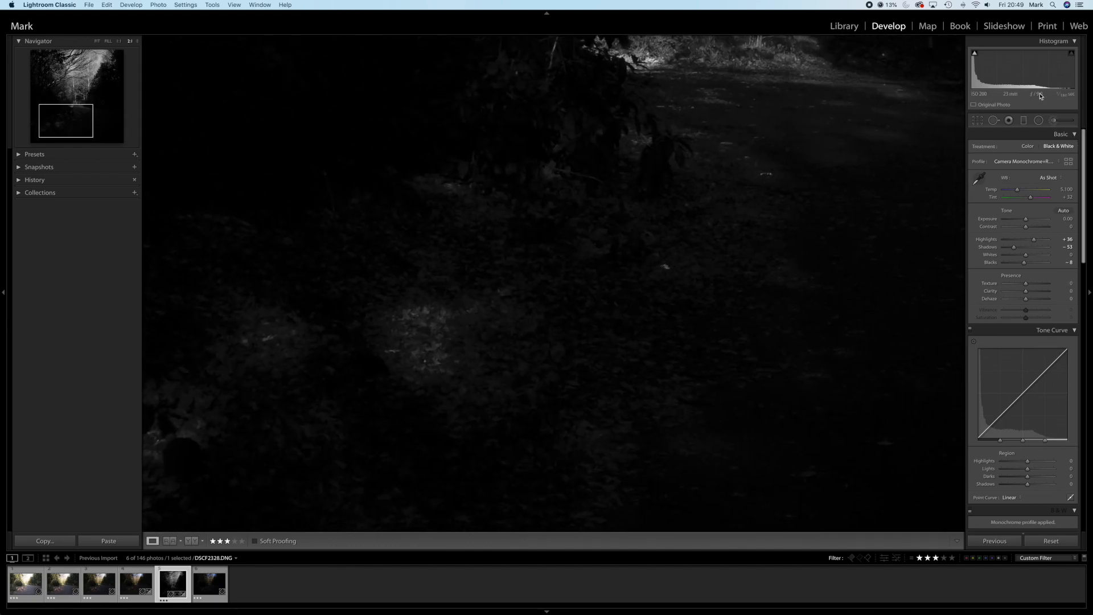
{"action": "left_click", "coordinate": [994, 124]}
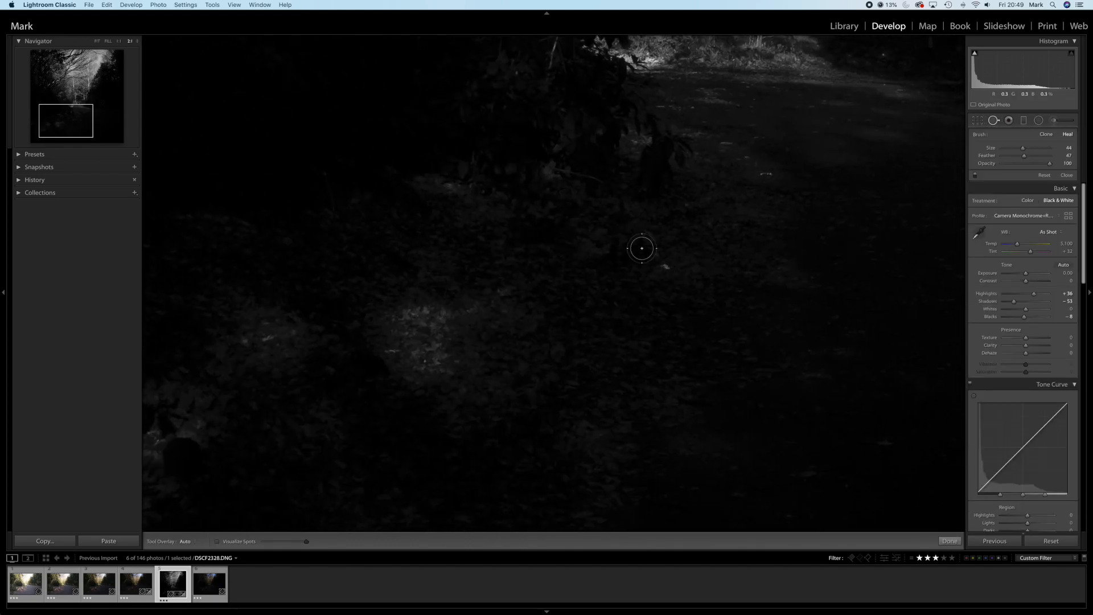
{"action": "left_click", "coordinate": [667, 267]}
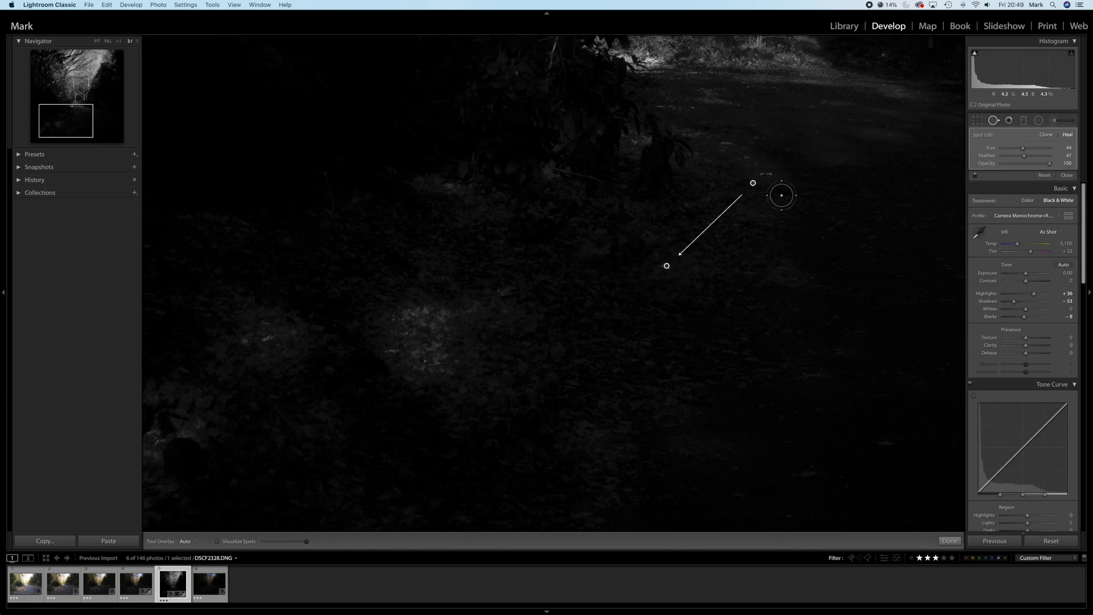
{"action": "left_click", "coordinate": [947, 541]}
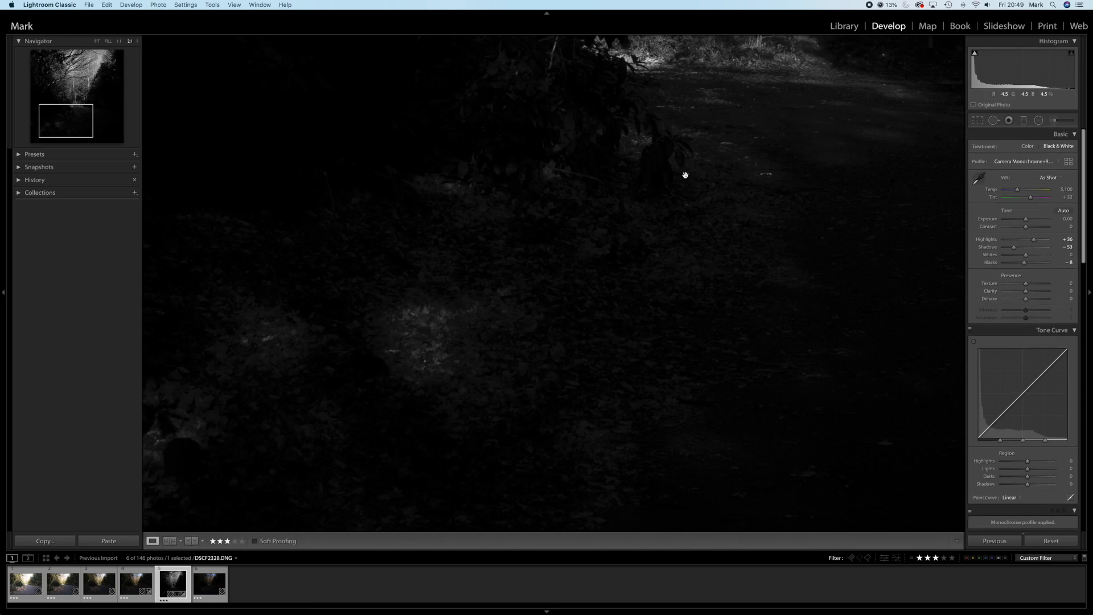
{"action": "left_click", "coordinate": [96, 42]}
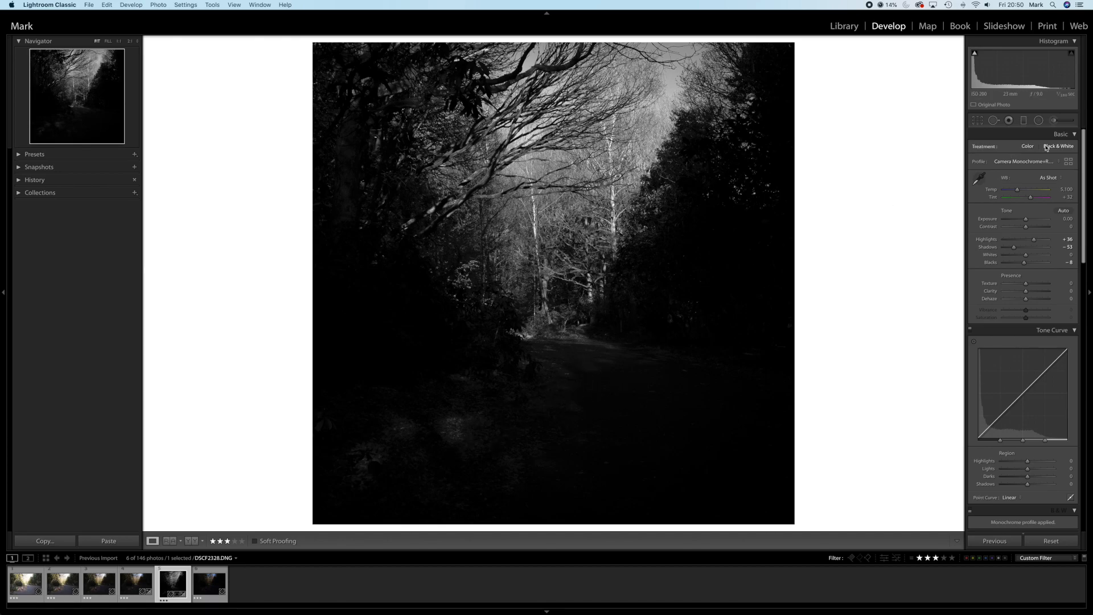
- Raise the exposure of the brush adjustment on the middle stretch of path beyond 1.81, with the mask overlay hidden
{"action": "left_click", "coordinate": [1056, 122]}
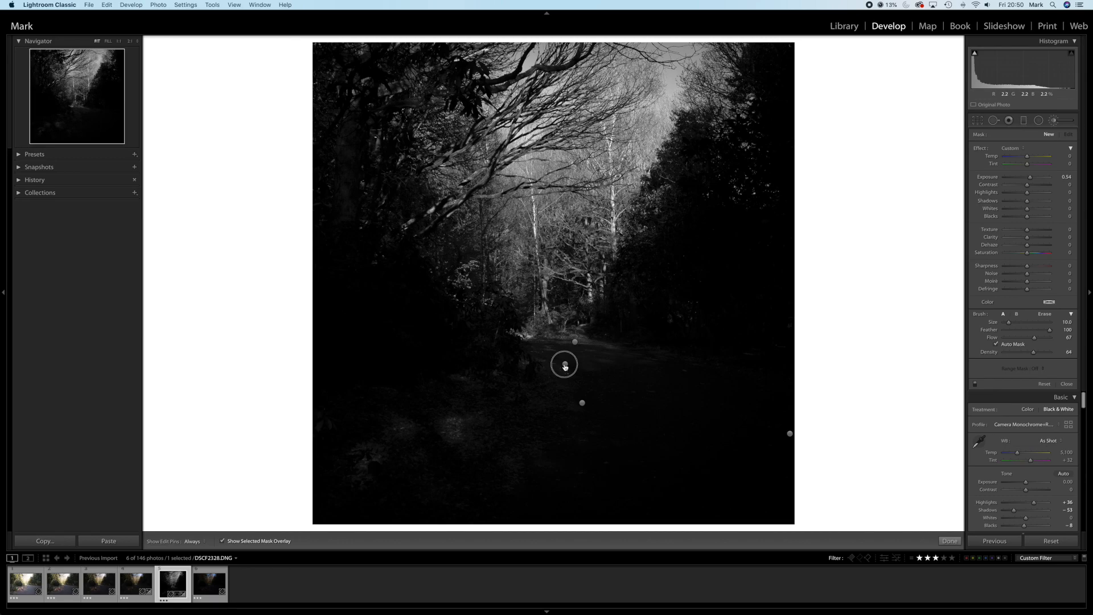
{"action": "left_click", "coordinate": [565, 365]}
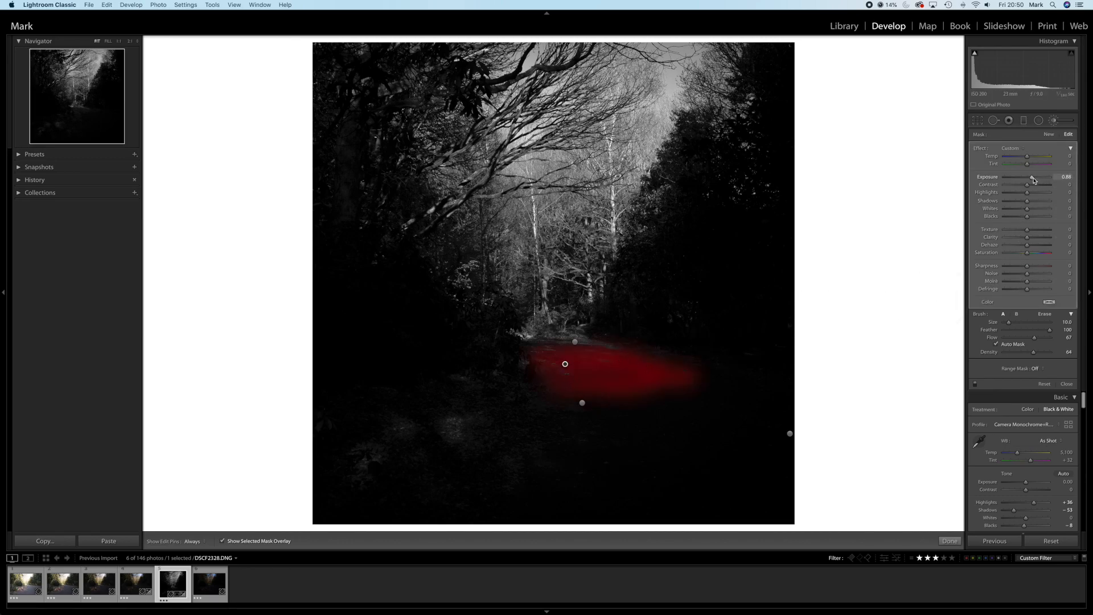
{"action": "left_click_drag", "start_coordinate": [1032, 179], "coordinate": [1039, 182]}
{"action": "left_click", "coordinate": [221, 542]}
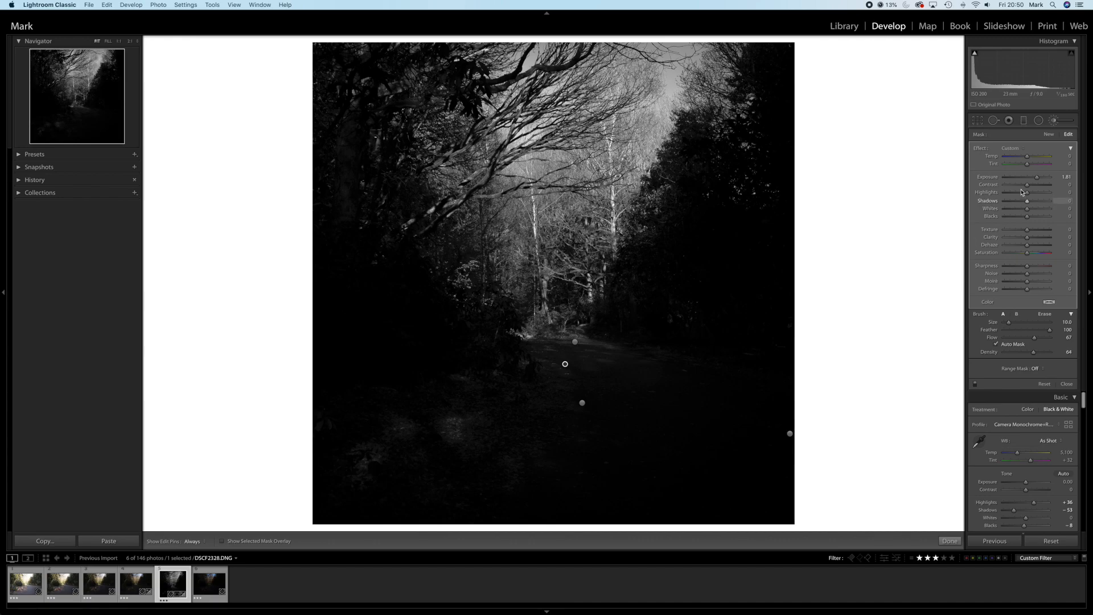
{"action": "left_click_drag", "start_coordinate": [1037, 179], "coordinate": [1047, 183]}
{"action": "left_click", "coordinate": [950, 541]}
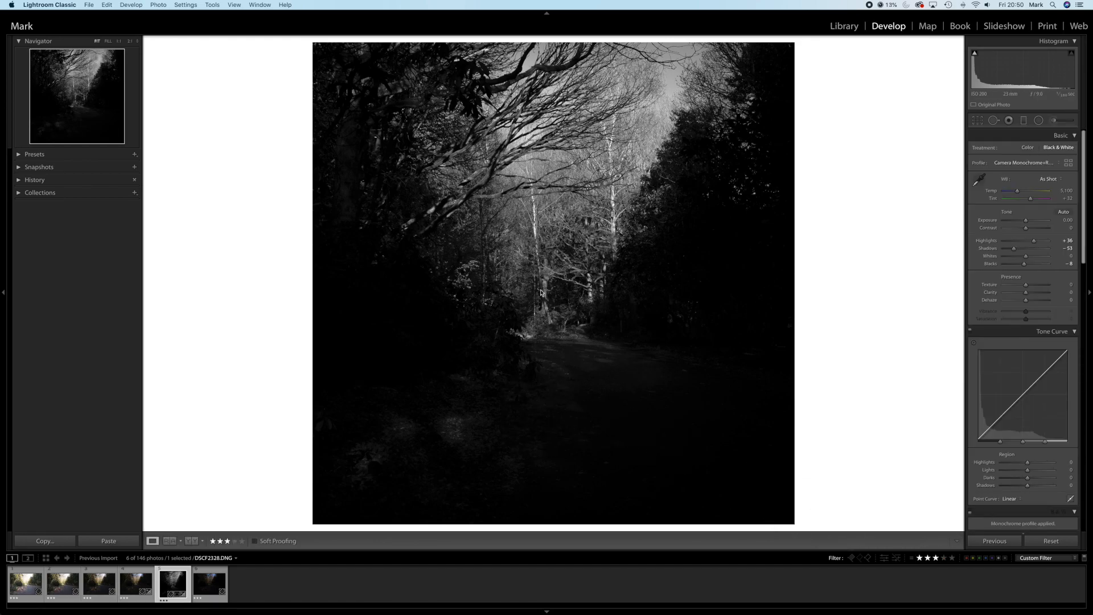
- Raise the exposure of the brush adjustment at the path's far end to about 2.9 and brighten the one nearer the viewer
{"action": "left_click", "coordinate": [1054, 120]}
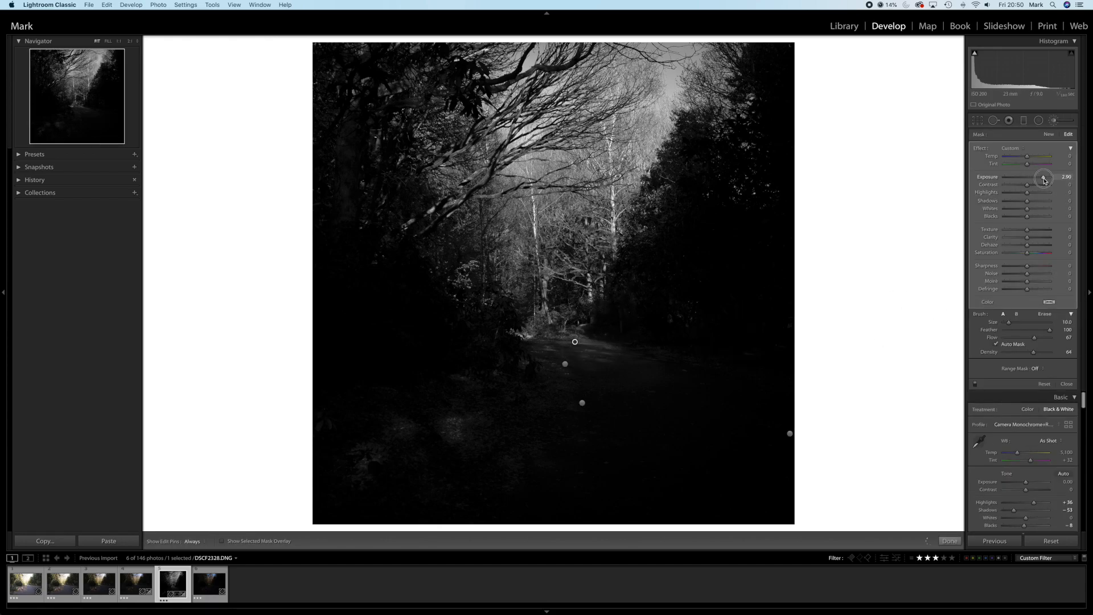
{"action": "left_click_drag", "start_coordinate": [1044, 180], "coordinate": [1045, 180]}
{"action": "left_click", "coordinate": [582, 403]}
{"action": "mouse_move", "coordinate": [1030, 178]}
{"action": "left_mouse_down"}
{"action": "mouse_move", "coordinate": [1045, 184]}
{"action": "mouse_move", "coordinate": [1012, 182]}
{"action": "mouse_move", "coordinate": [1042, 185]}
{"action": "left_mouse_up"}
- Paint the lower foreground with a new size 18 adjustment brush at exposure 1.38, select the mid-path adjustment, and finish brush editing
{"action": "left_click", "coordinate": [1047, 137]}
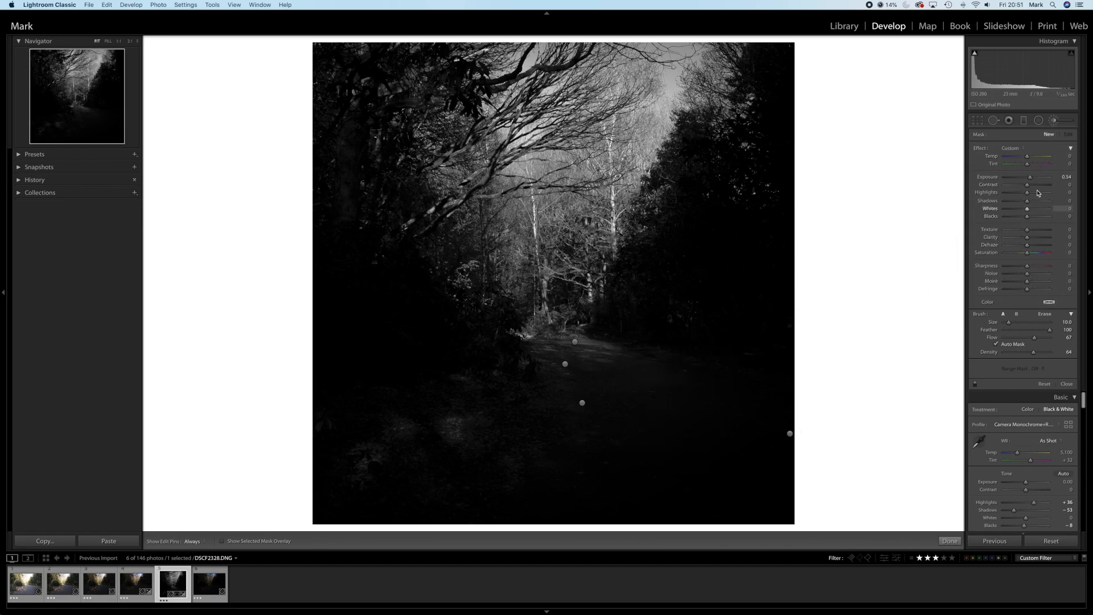
{"action": "left_click_drag", "start_coordinate": [1031, 179], "coordinate": [1036, 179]}
{"action": "scroll", "coordinate": [543, 475], "scroll_direction": "up", "scroll_amount": 1}
{"action": "scroll", "coordinate": [542, 475], "scroll_direction": "up", "scroll_amount": 7}
{"action": "mouse_move", "coordinate": [401, 514]}
{"action": "left_mouse_down"}
{"action": "mouse_move", "coordinate": [553, 523]}
{"action": "mouse_move", "coordinate": [720, 512]}
{"action": "mouse_move", "coordinate": [688, 459]}
{"action": "mouse_move", "coordinate": [604, 429]}
{"action": "mouse_move", "coordinate": [519, 484]}
{"action": "mouse_move", "coordinate": [547, 486]}
{"action": "mouse_move", "coordinate": [593, 419]}
{"action": "mouse_move", "coordinate": [641, 391]}
{"action": "mouse_move", "coordinate": [646, 454]}
{"action": "mouse_move", "coordinate": [431, 524]}
{"action": "mouse_move", "coordinate": [671, 460]}
{"action": "mouse_move", "coordinate": [666, 485]}
{"action": "mouse_move", "coordinate": [697, 417]}
{"action": "mouse_move", "coordinate": [647, 450]}
{"action": "mouse_move", "coordinate": [398, 510]}
{"action": "mouse_move", "coordinate": [515, 490]}
{"action": "mouse_move", "coordinate": [638, 432]}
{"action": "mouse_move", "coordinate": [457, 497]}
{"action": "mouse_move", "coordinate": [655, 378]}
{"action": "mouse_move", "coordinate": [659, 442]}
{"action": "mouse_move", "coordinate": [708, 486]}
{"action": "mouse_move", "coordinate": [673, 420]}
{"action": "mouse_move", "coordinate": [609, 387]}
{"action": "mouse_move", "coordinate": [439, 598]}
{"action": "left_mouse_up"}
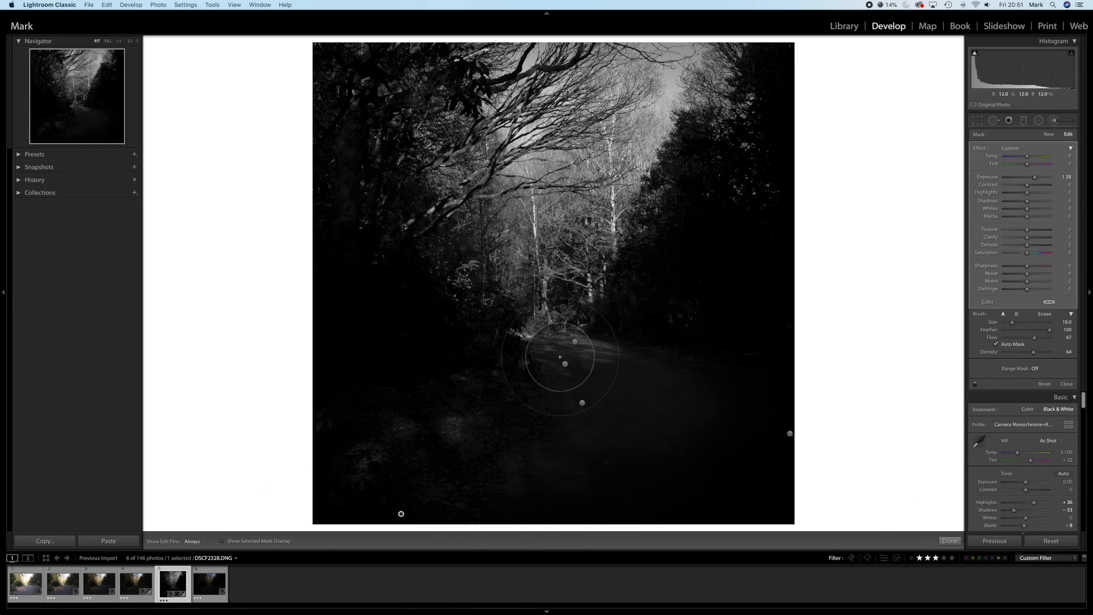
{"action": "left_click", "coordinate": [565, 364]}
{"action": "left_click", "coordinate": [950, 541]}
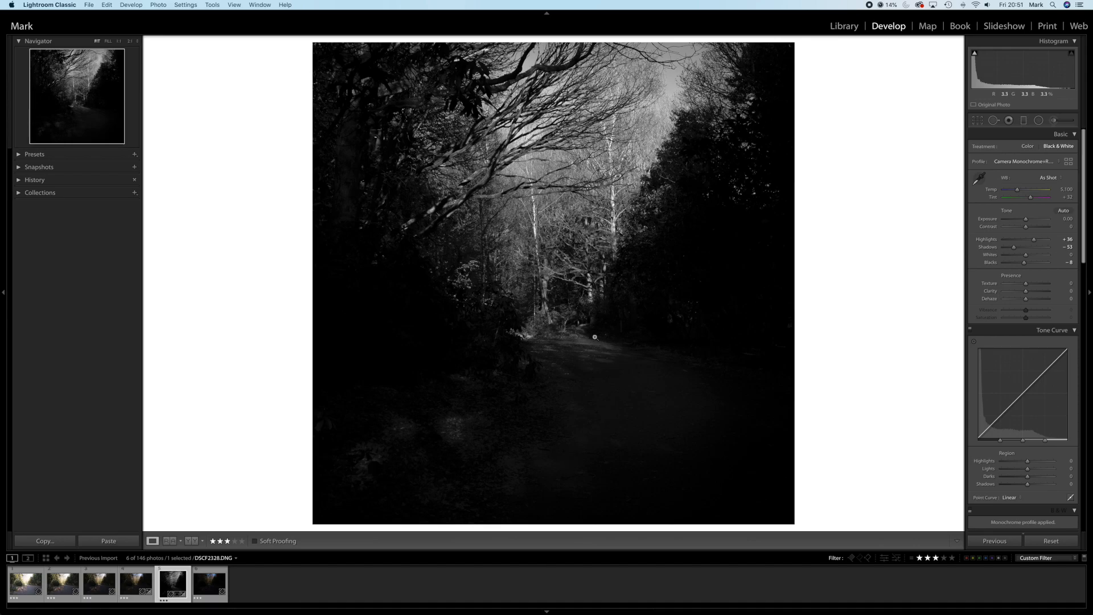
- Paint the path with a new size 11 adjustment brush at contrast 38 and clarity 28, with the mask overlay shown
{"action": "left_click", "coordinate": [1053, 121]}
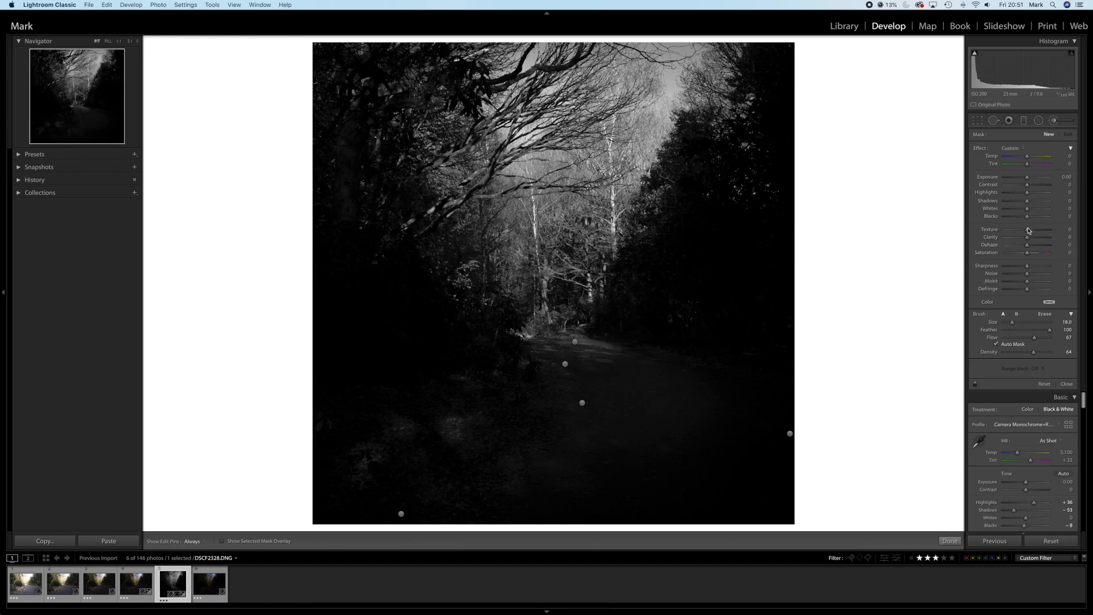
{"action": "left_click_drag", "start_coordinate": [1028, 240], "coordinate": [1035, 240]}
{"action": "left_click_drag", "start_coordinate": [1028, 188], "coordinate": [1035, 187]}
{"action": "scroll", "coordinate": [552, 431], "scroll_direction": "down", "scroll_amount": 1}
{"action": "scroll", "coordinate": [552, 432], "scroll_direction": "down", "scroll_amount": 6}
{"action": "left_click_drag", "start_coordinate": [622, 392], "coordinate": [586, 464]}
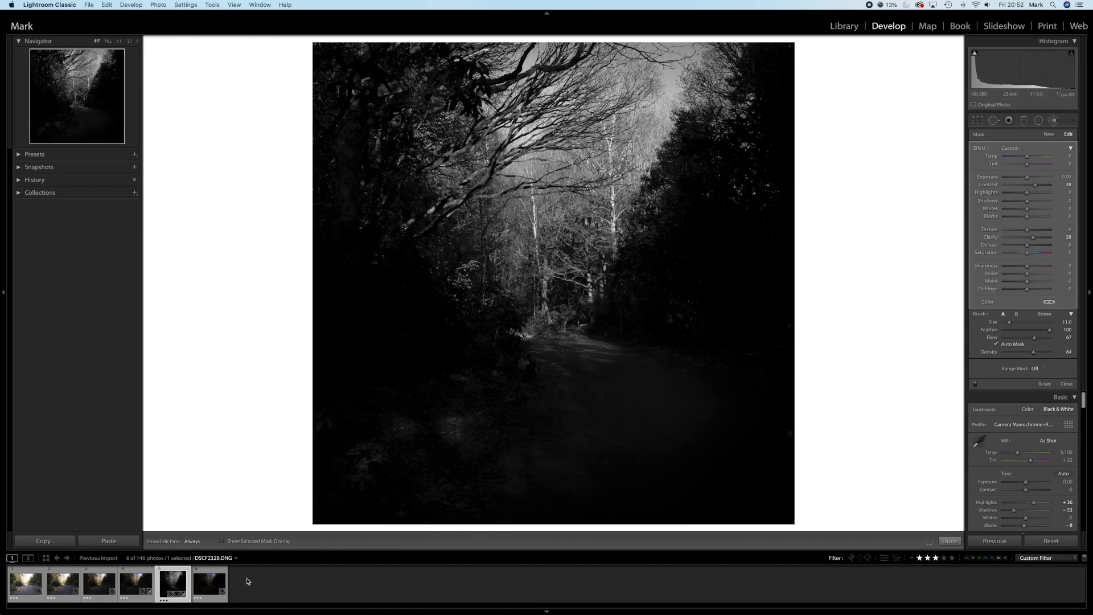
{"action": "left_click", "coordinate": [221, 542]}
{"action": "mouse_move", "coordinate": [565, 347]}
{"action": "left_mouse_down"}
{"action": "mouse_move", "coordinate": [584, 368]}
{"action": "mouse_move", "coordinate": [576, 371]}
{"action": "mouse_move", "coordinate": [615, 369]}
{"action": "mouse_move", "coordinate": [598, 421]}
{"action": "left_mouse_up"}
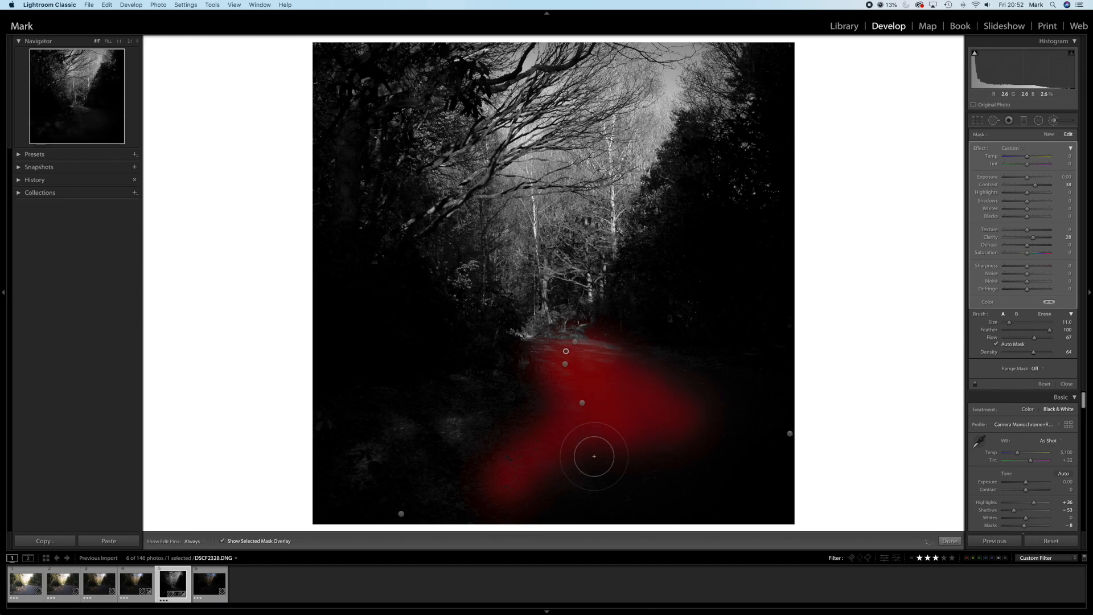
- Reduce the brush to size 3 and add the far path and the lit leaf patches beside it to the mask
{"action": "scroll", "coordinate": [619, 412], "scroll_direction": "down", "scroll_amount": 1}
{"action": "scroll", "coordinate": [619, 411], "scroll_direction": "down", "scroll_amount": 4}
{"action": "scroll", "coordinate": [573, 365], "scroll_direction": "down", "scroll_amount": 1}
{"action": "mouse_move", "coordinate": [585, 367]}
{"action": "left_mouse_down"}
{"action": "mouse_move", "coordinate": [613, 374]}
{"action": "mouse_move", "coordinate": [601, 361]}
{"action": "left_mouse_up"}
{"action": "mouse_move", "coordinate": [455, 422]}
{"action": "left_mouse_down"}
{"action": "mouse_move", "coordinate": [468, 432]}
{"action": "mouse_move", "coordinate": [476, 420]}
{"action": "mouse_move", "coordinate": [451, 440]}
{"action": "left_mouse_up"}
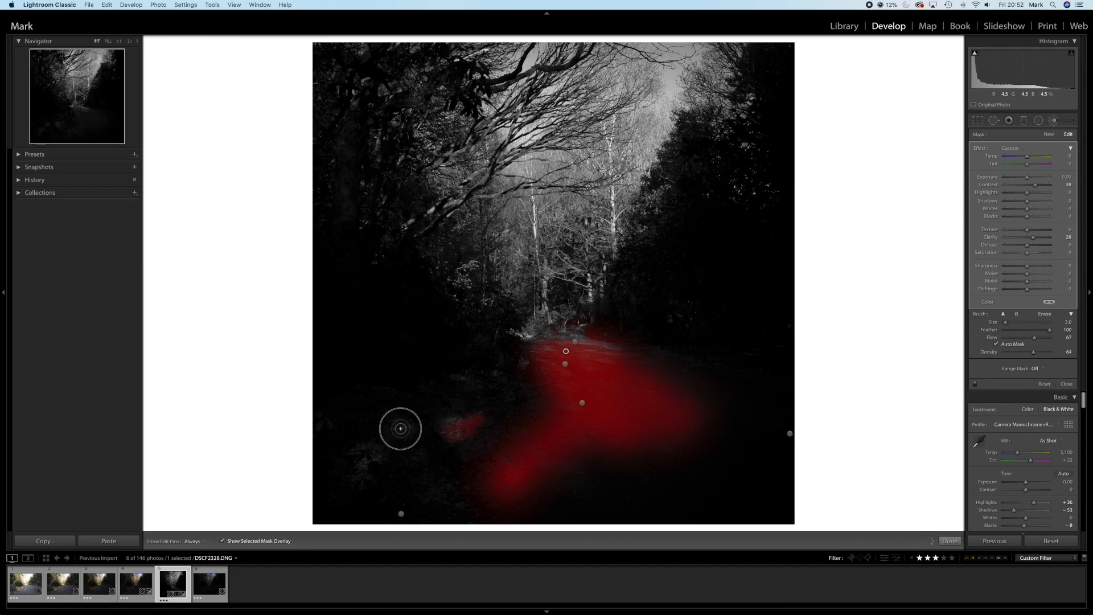
{"action": "mouse_move", "coordinate": [374, 456]}
{"action": "left_mouse_down"}
{"action": "mouse_move", "coordinate": [348, 456]}
{"action": "mouse_move", "coordinate": [421, 441]}
{"action": "left_mouse_up"}
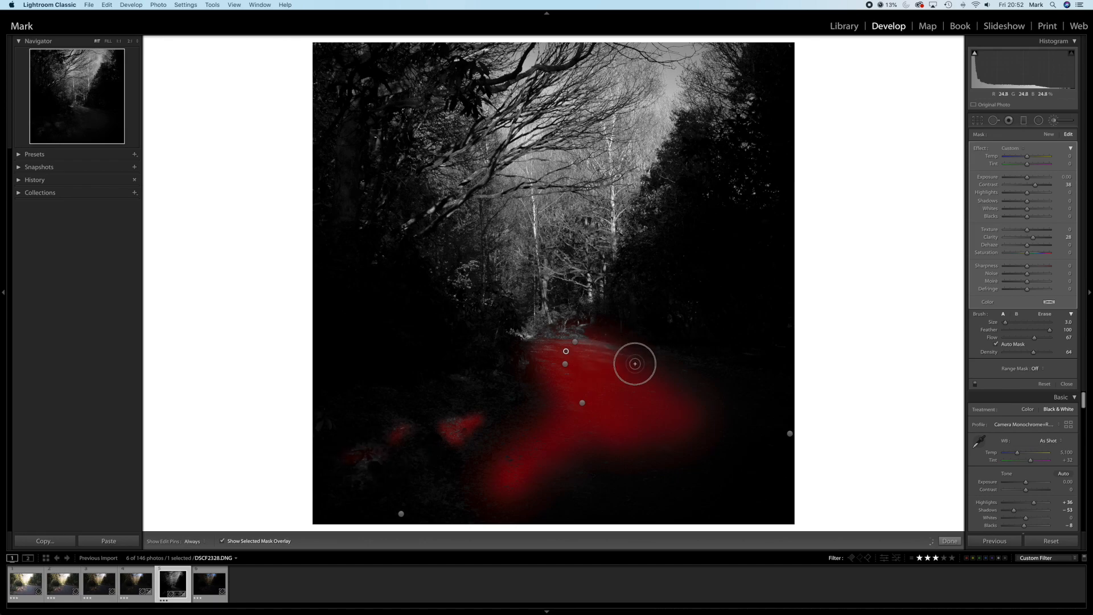
- Hide the edit pins and fill in the mask along the path's edges from its far end to the lower foreground
{"action": "key", "text": "h"}
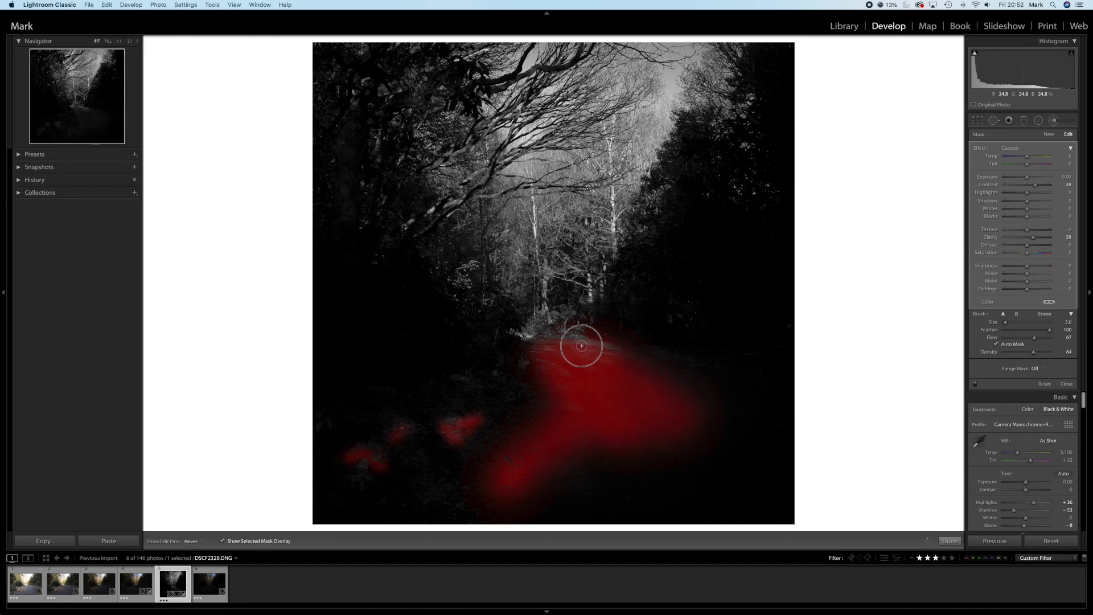
{"action": "mouse_move", "coordinate": [546, 378]}
{"action": "left_mouse_down"}
{"action": "mouse_move", "coordinate": [534, 350]}
{"action": "mouse_move", "coordinate": [582, 360]}
{"action": "mouse_move", "coordinate": [571, 339]}
{"action": "mouse_move", "coordinate": [604, 359]}
{"action": "left_mouse_up"}
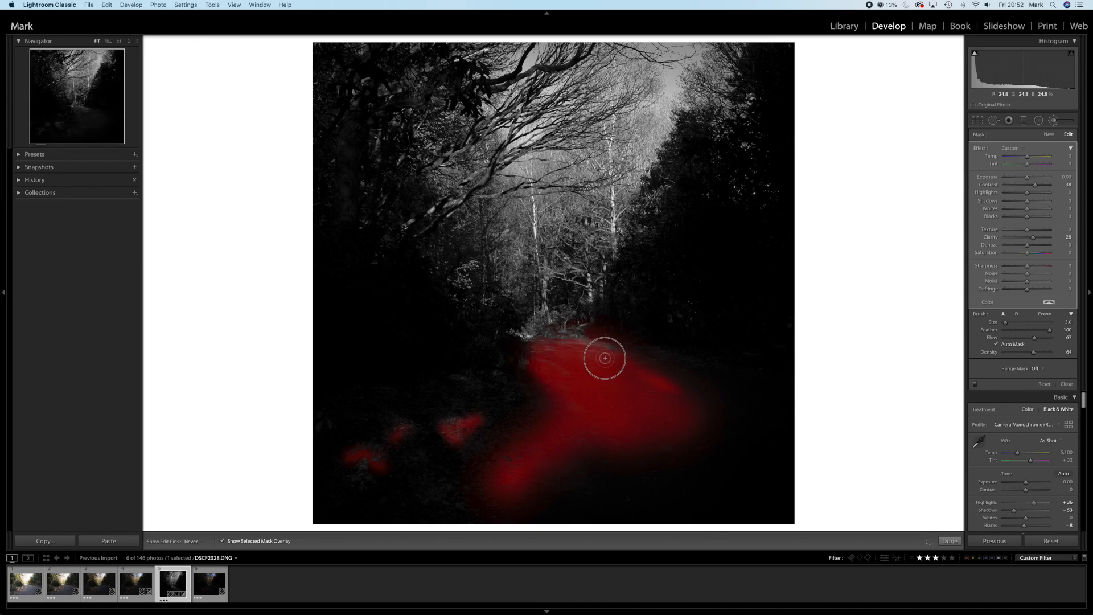
{"action": "mouse_move", "coordinate": [480, 511]}
{"action": "left_mouse_down"}
{"action": "mouse_move", "coordinate": [606, 436]}
{"action": "mouse_move", "coordinate": [641, 436]}
{"action": "mouse_move", "coordinate": [670, 420]}
{"action": "left_mouse_up"}
- Extend the mask at the path's near end with the brush at size 7, hide the overlay and finish brush editing
{"action": "key", "text": "bracketright"}
{"action": "key", "text": "bracketright"}
{"action": "key", "text": "bracketright"}
{"action": "key", "text": "bracketright"}
{"action": "key", "text": "h"}
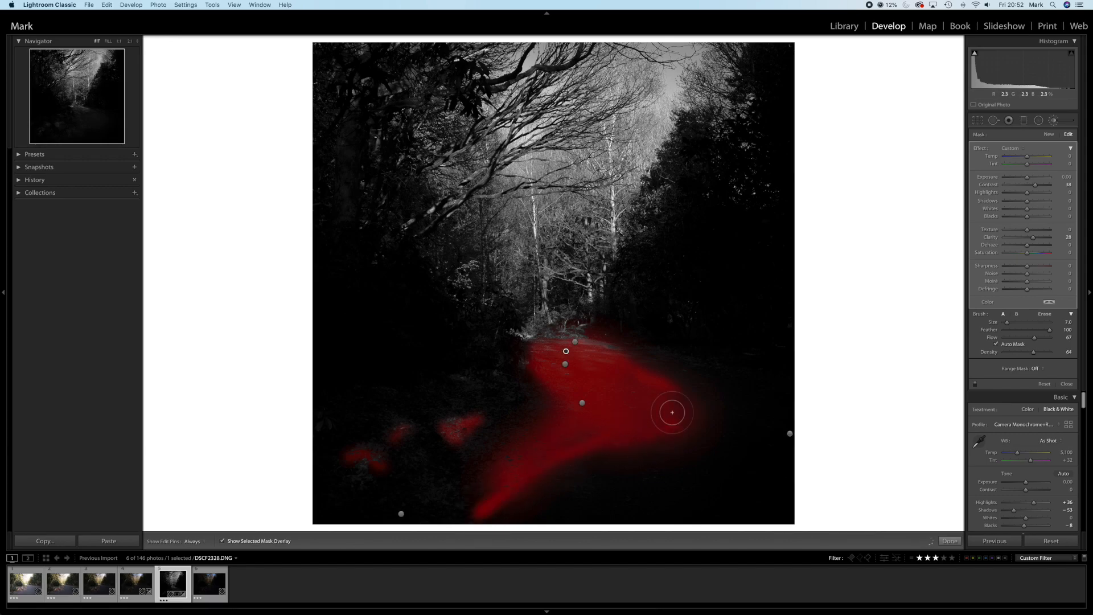
{"action": "key", "text": "h"}
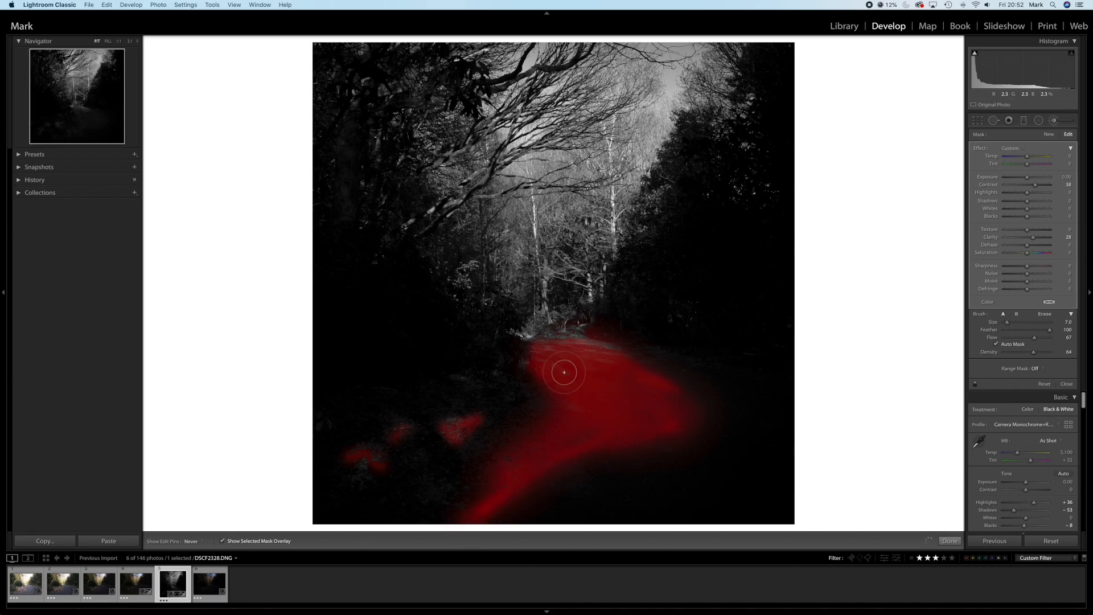
{"action": "left_click", "coordinate": [222, 542]}
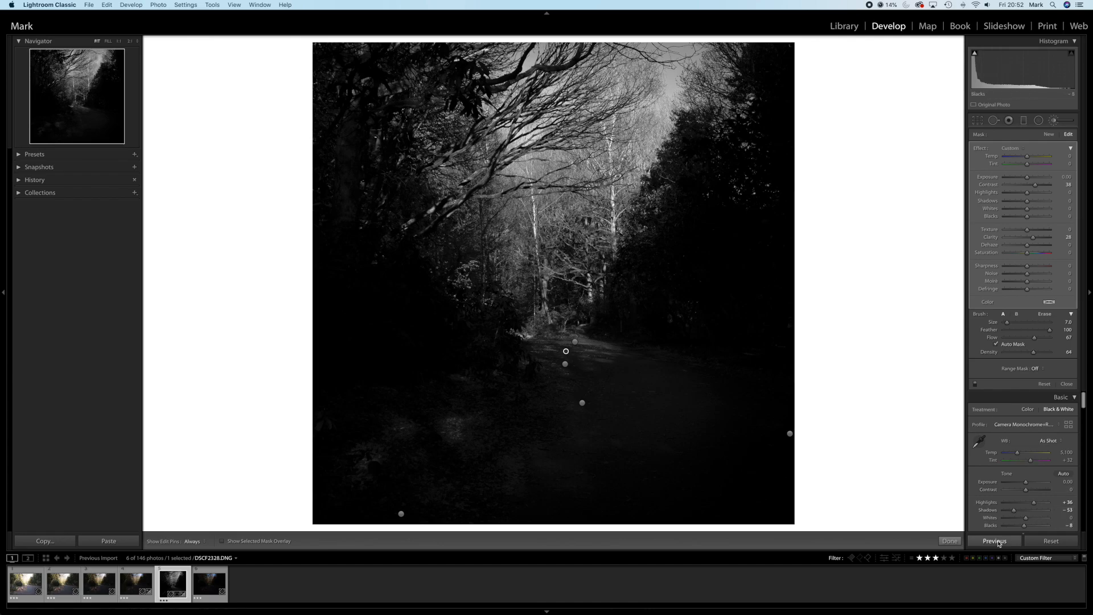
{"action": "left_click", "coordinate": [949, 540]}
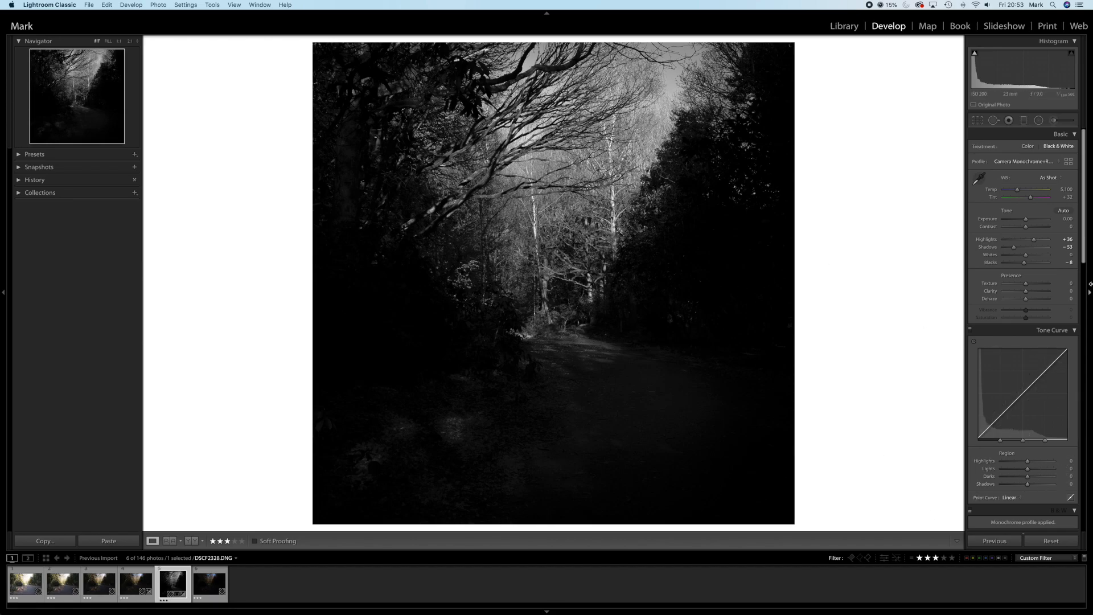
- Try the Medium Contrast and Strong Contrast point curves, and return the tone curve to Linear
{"action": "left_click_drag", "start_coordinate": [1085, 238], "coordinate": [1076, 300]}
{"action": "left_click", "coordinate": [1012, 300]}
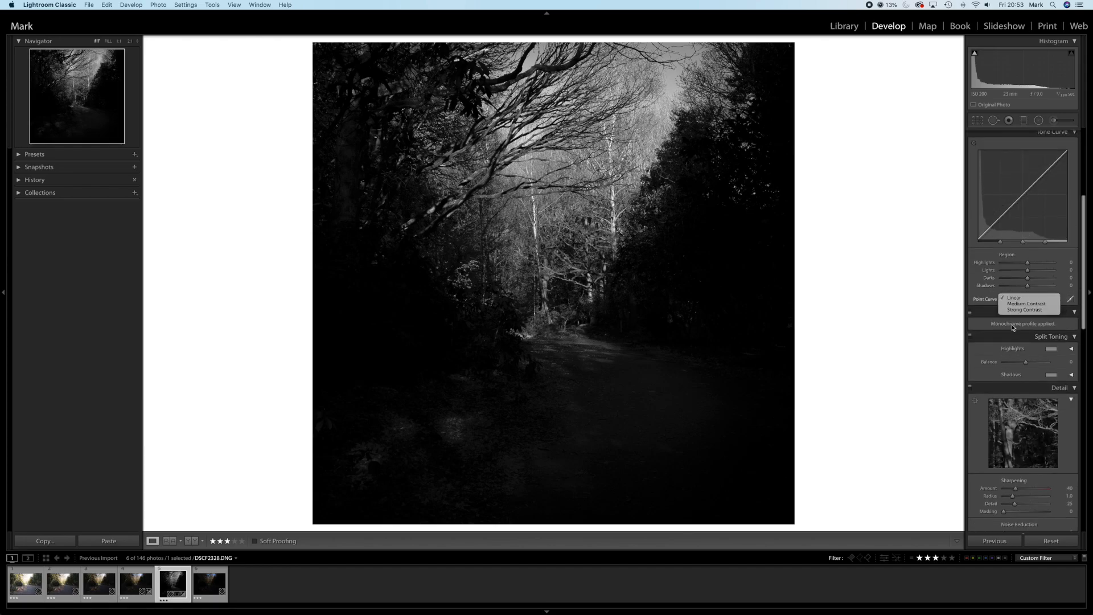
{"action": "left_click", "coordinate": [1014, 313]}
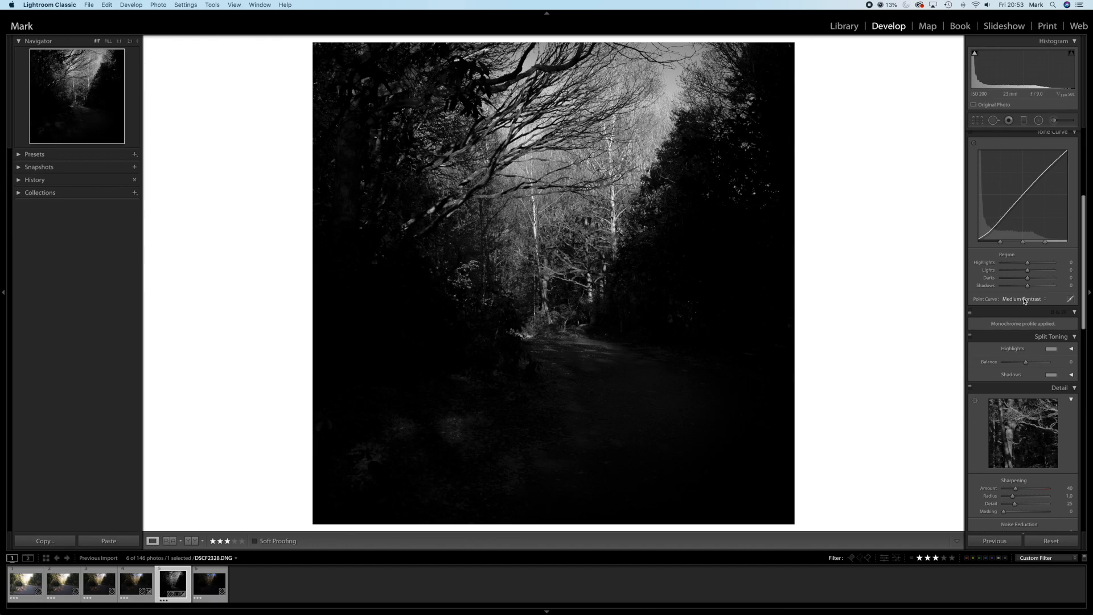
{"action": "left_click", "coordinate": [1024, 300]}
{"action": "left_click", "coordinate": [1020, 304]}
{"action": "left_click", "coordinate": [1028, 299]}
{"action": "left_click", "coordinate": [1017, 282]}
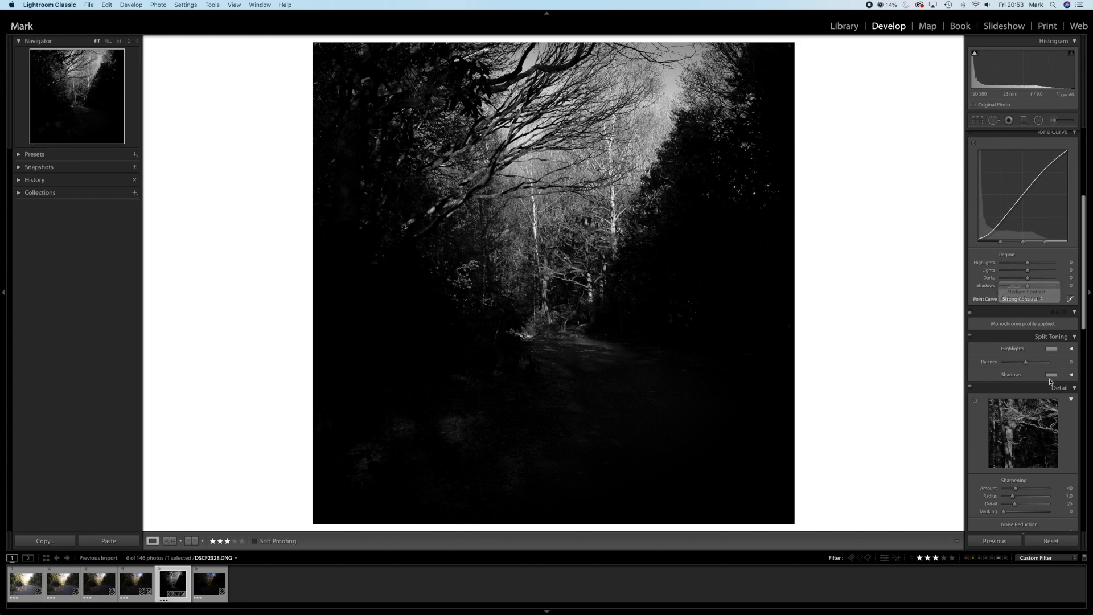
- Try a stronger post-crop vignette amount of about -37, and set it back to -30
{"action": "left_click_drag", "start_coordinate": [1085, 291], "coordinate": [1079, 451]}
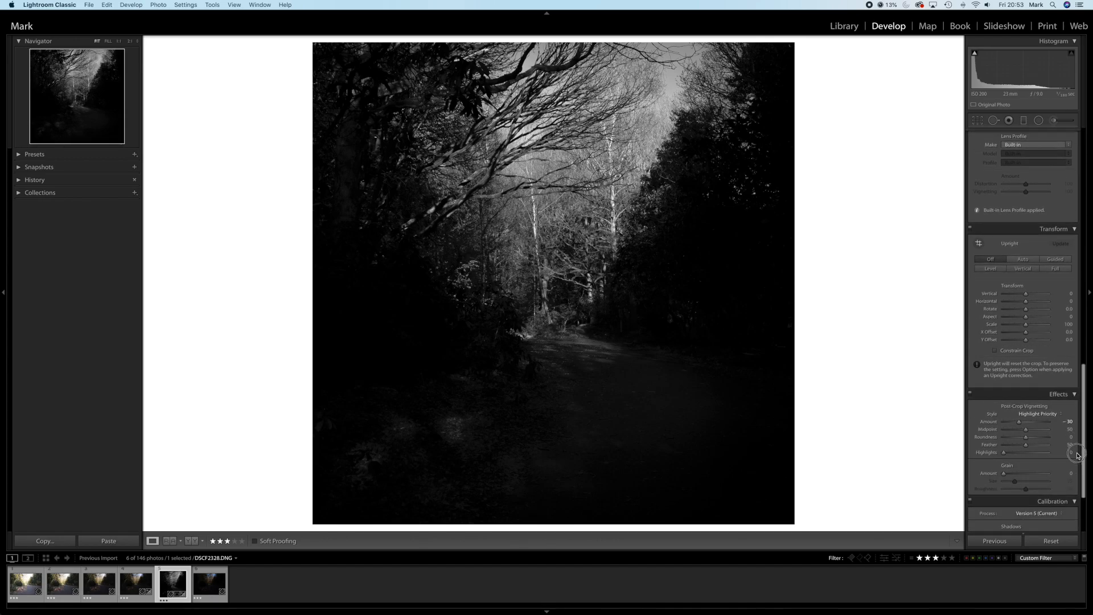
{"action": "left_click_drag", "start_coordinate": [1020, 424], "coordinate": [1020, 429]}
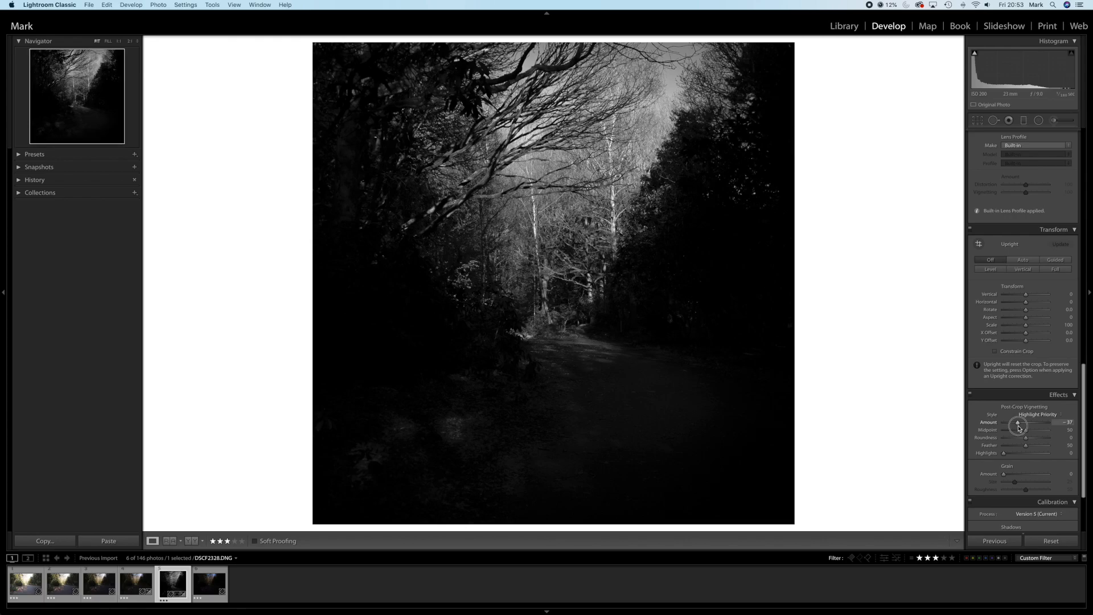
{"action": "left_click_drag", "start_coordinate": [1020, 428], "coordinate": [1021, 431]}
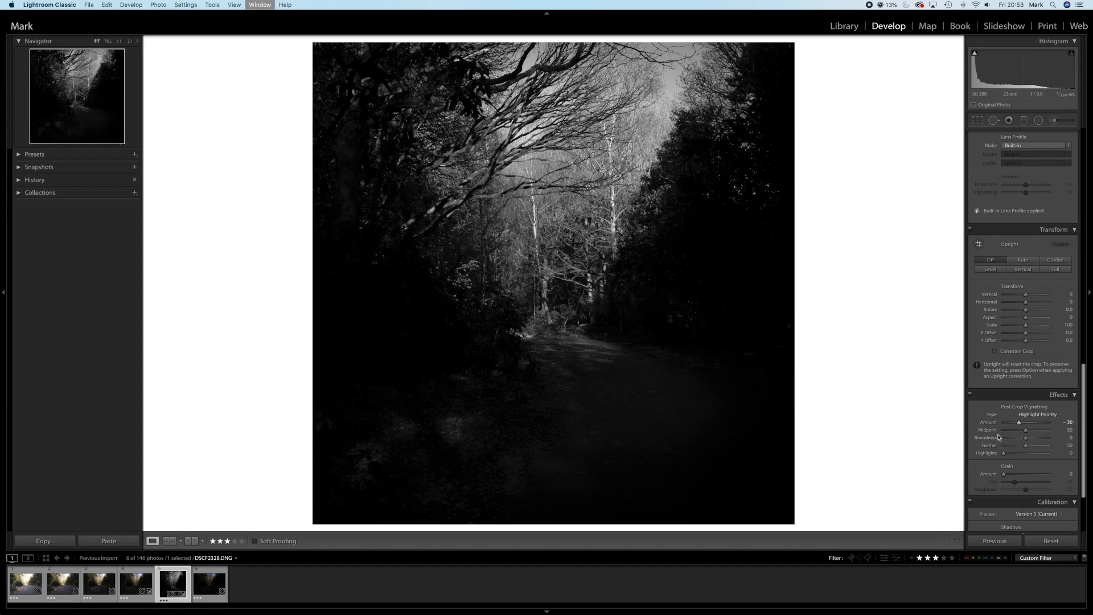
- Preview the photo full screen, return to the editing view and create a virtual copy of it
{"action": "key", "text": "f"}
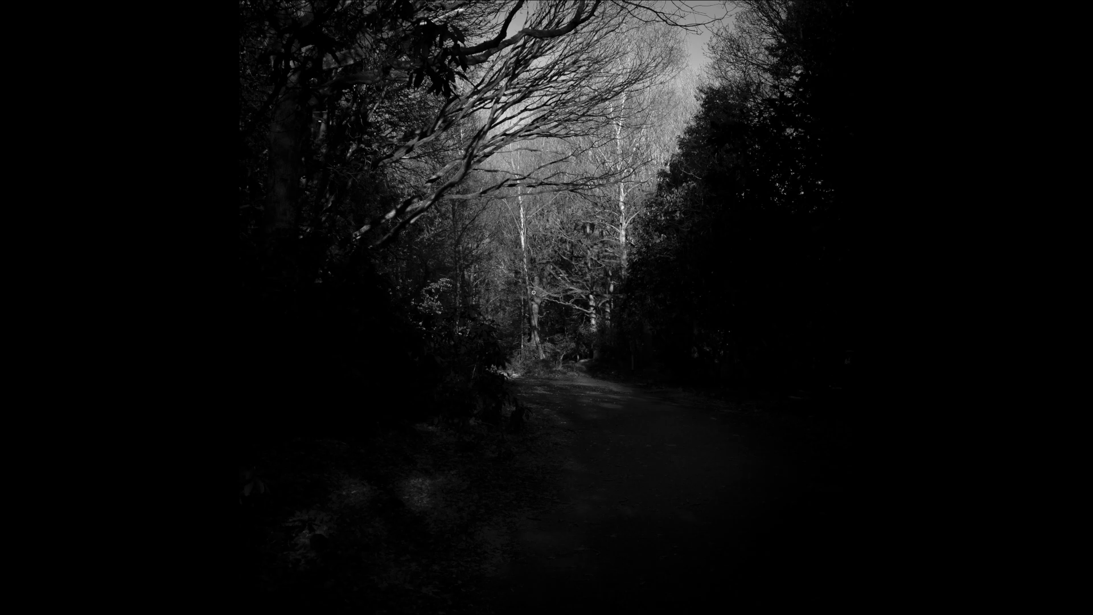
{"action": "key", "text": "f"}
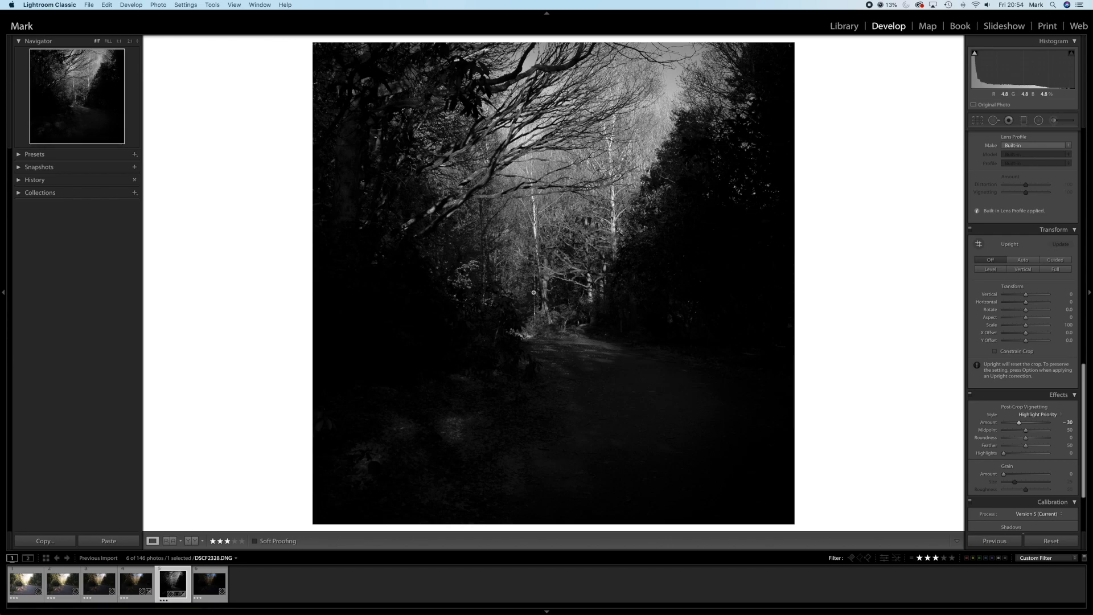
{"action": "left_click", "coordinate": [158, 5]}
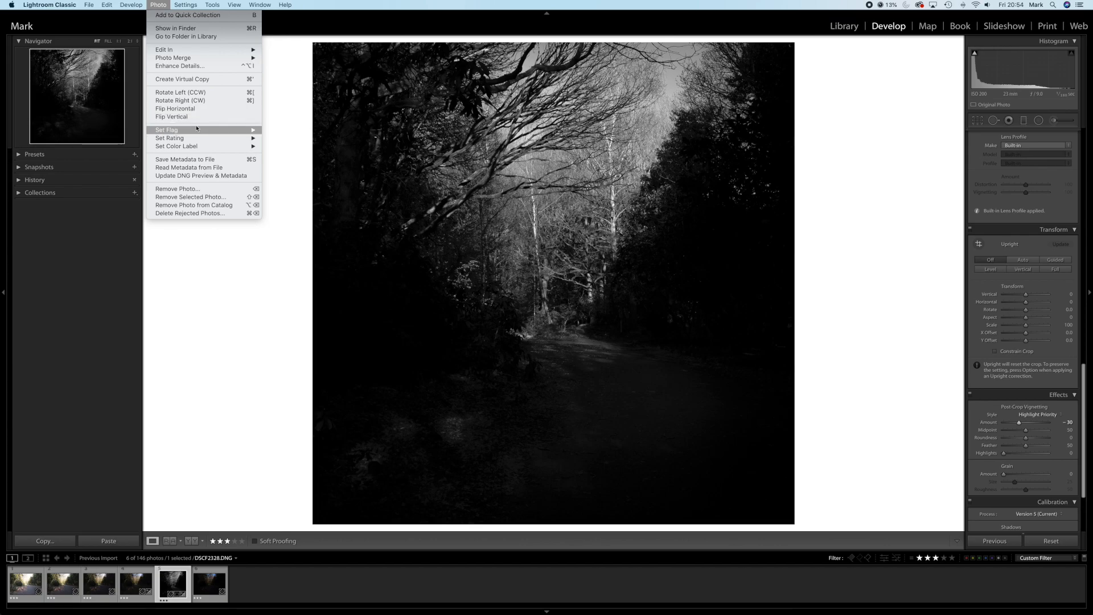
{"action": "left_click", "coordinate": [182, 79]}
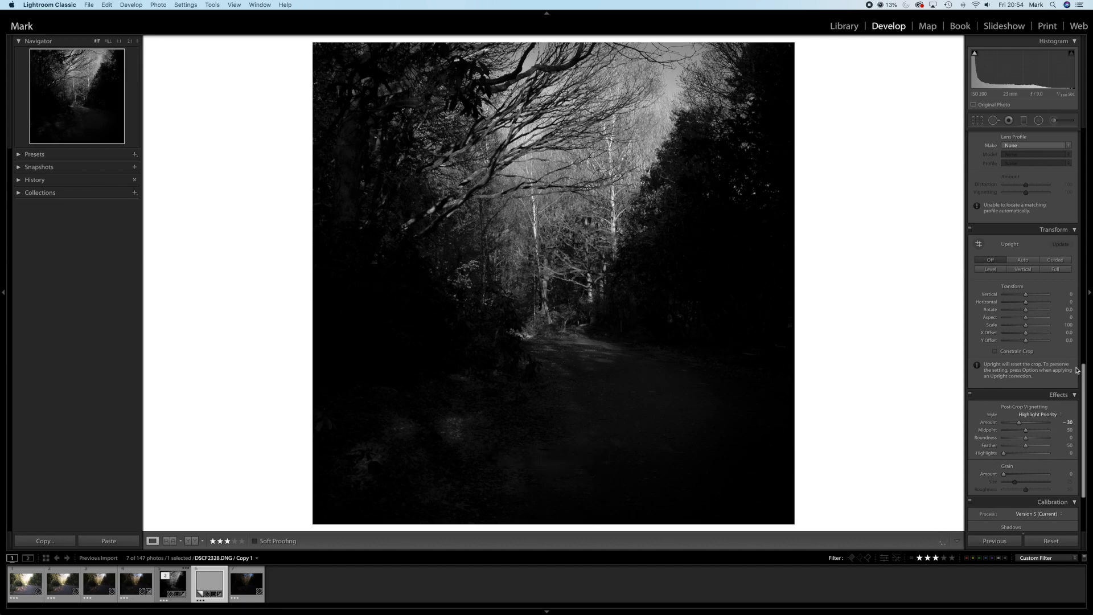
- Apply the Camera CLASSIC CHROME colour profile to the virtual copy
{"action": "left_click_drag", "start_coordinate": [1082, 401], "coordinate": [1089, 150]}
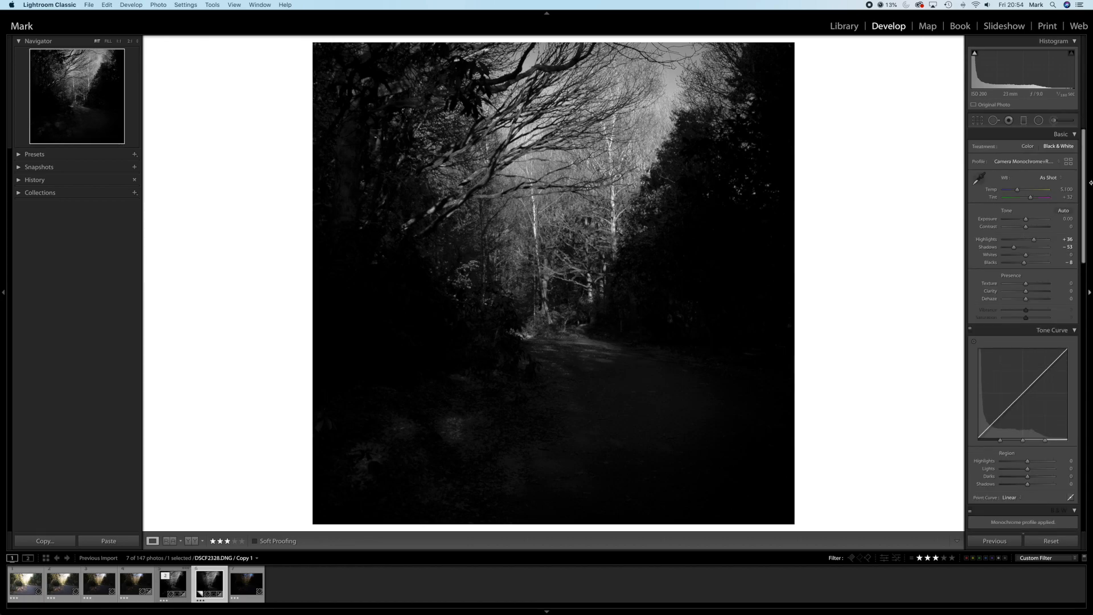
{"action": "left_click", "coordinate": [1068, 162]}
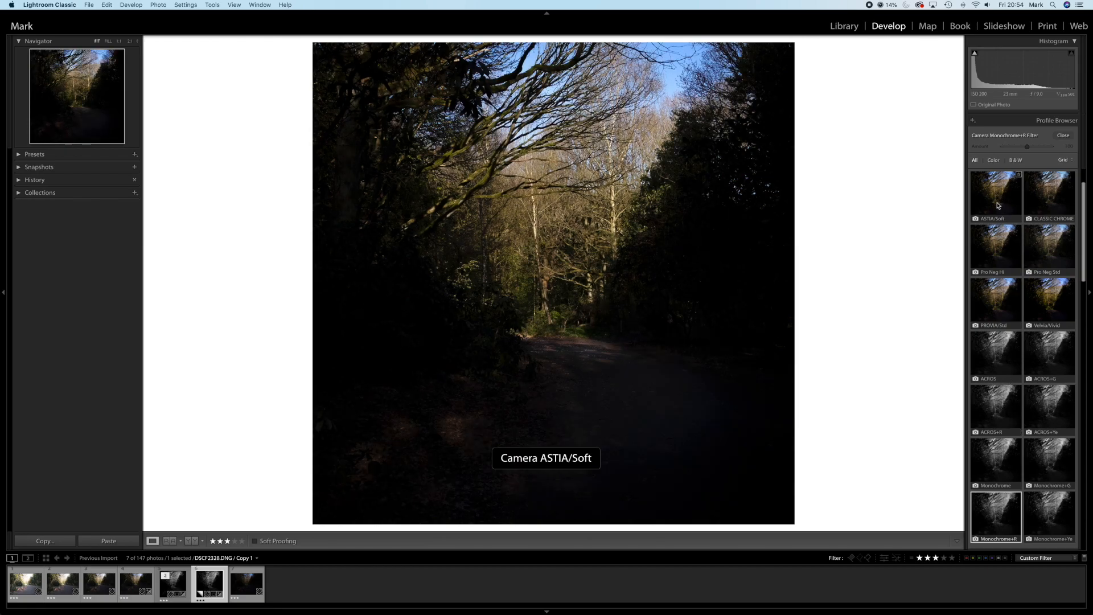
{"action": "left_click", "coordinate": [1050, 203]}
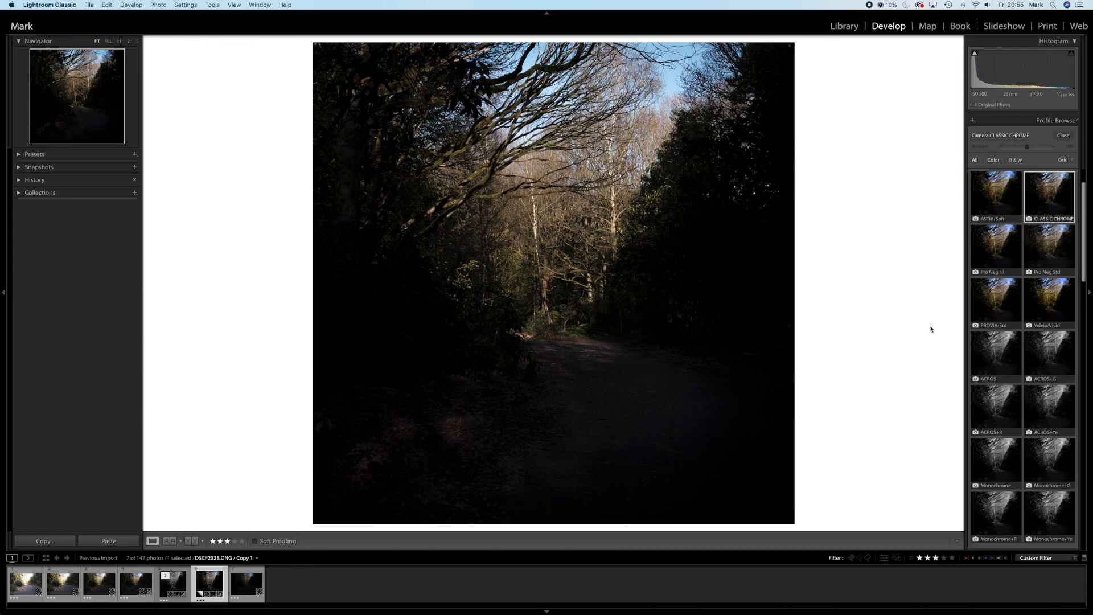
- View the virtual copy full screen and switch its treatment from colour to black and white for comparison
{"action": "key", "text": "shift+Left"}
{"action": "key", "text": "f"}
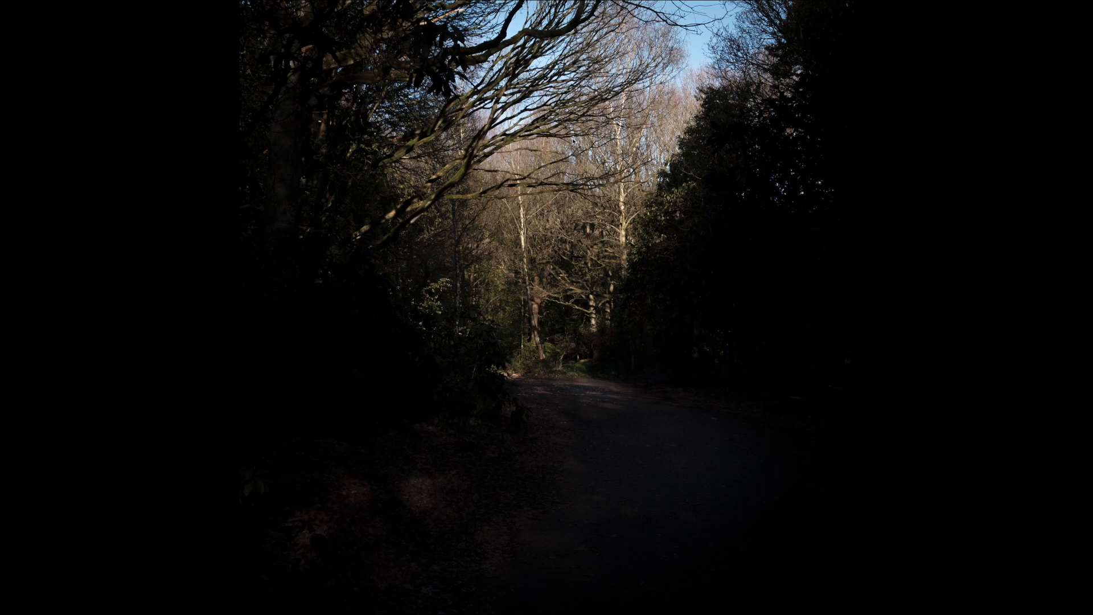
{"action": "key", "text": "v"}
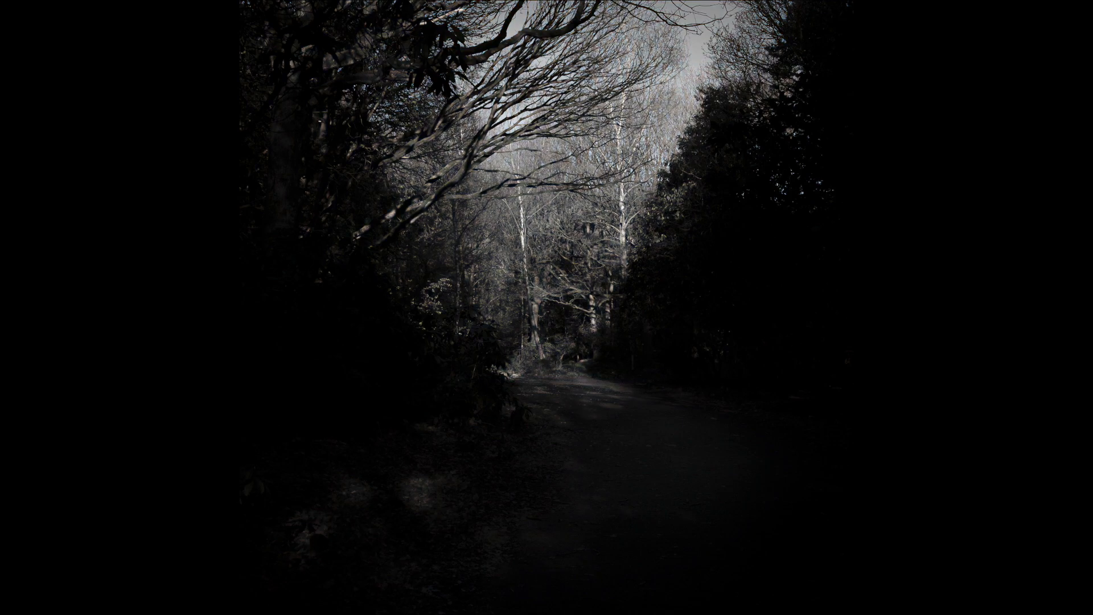